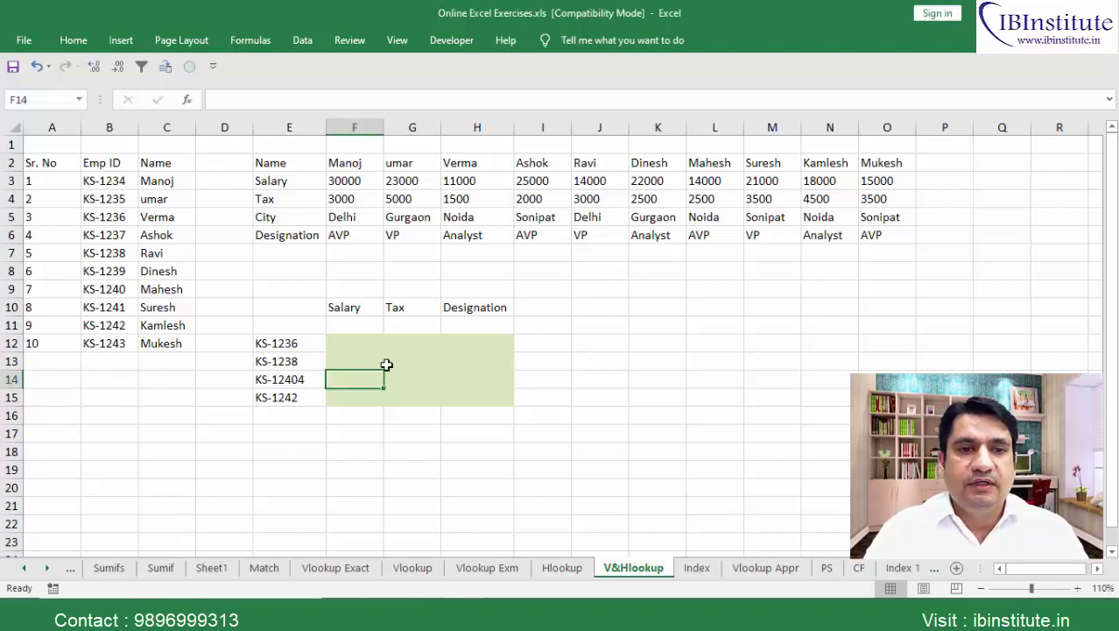
Step: Examine the employee IDs in E12:E15, the Salary, Tax and Designation headings, and the source tables in B2:C12 and E2:O6
drag(309, 342, 304, 401)
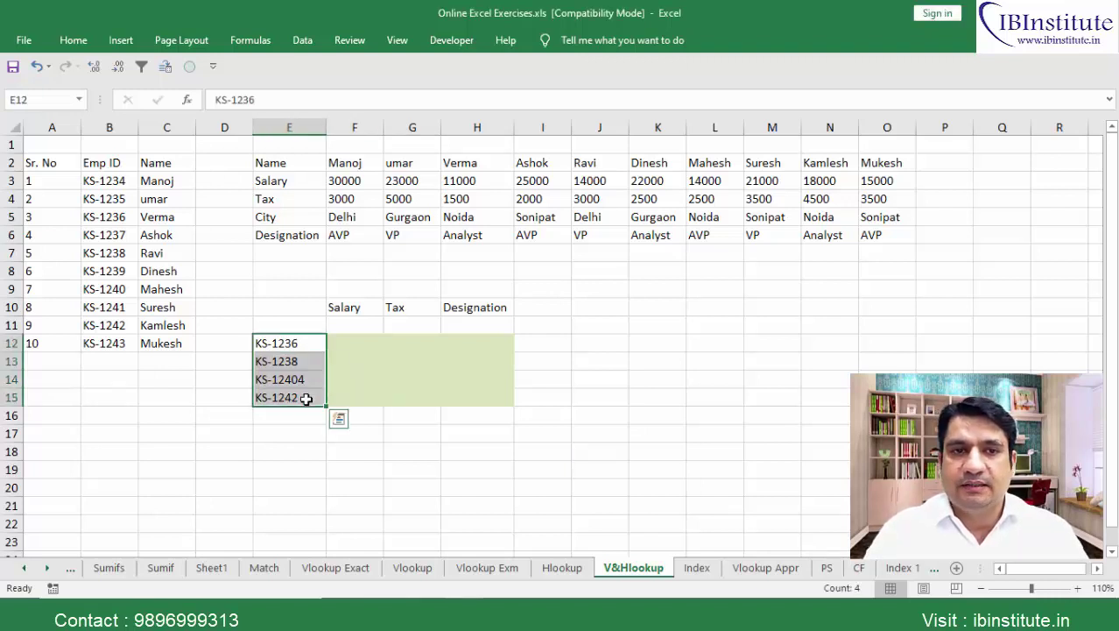
drag(347, 303, 473, 302)
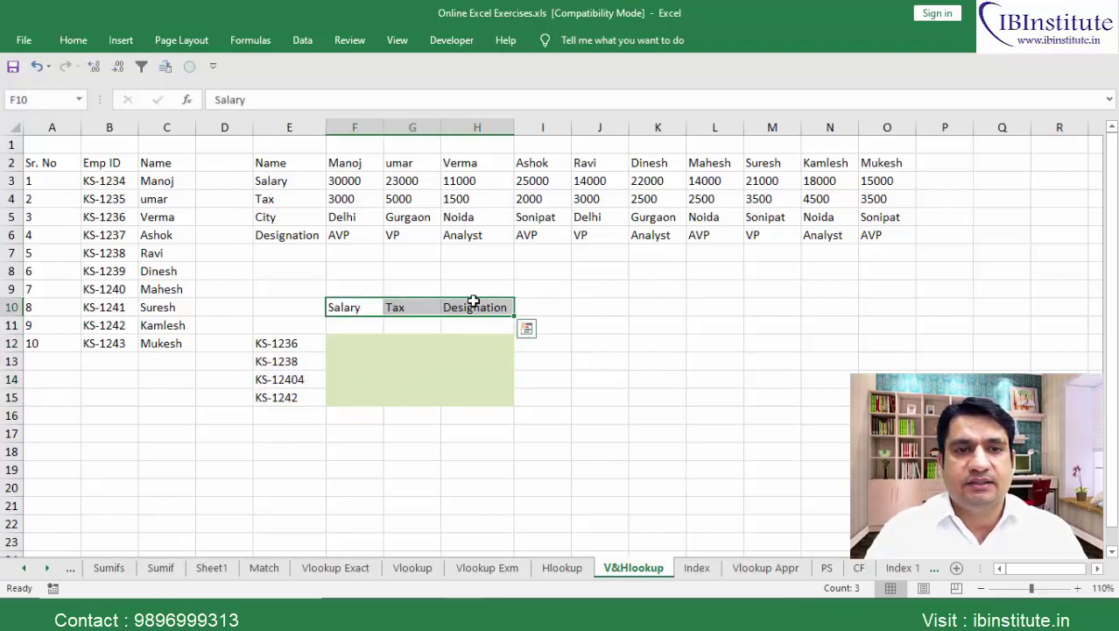
click(390, 347)
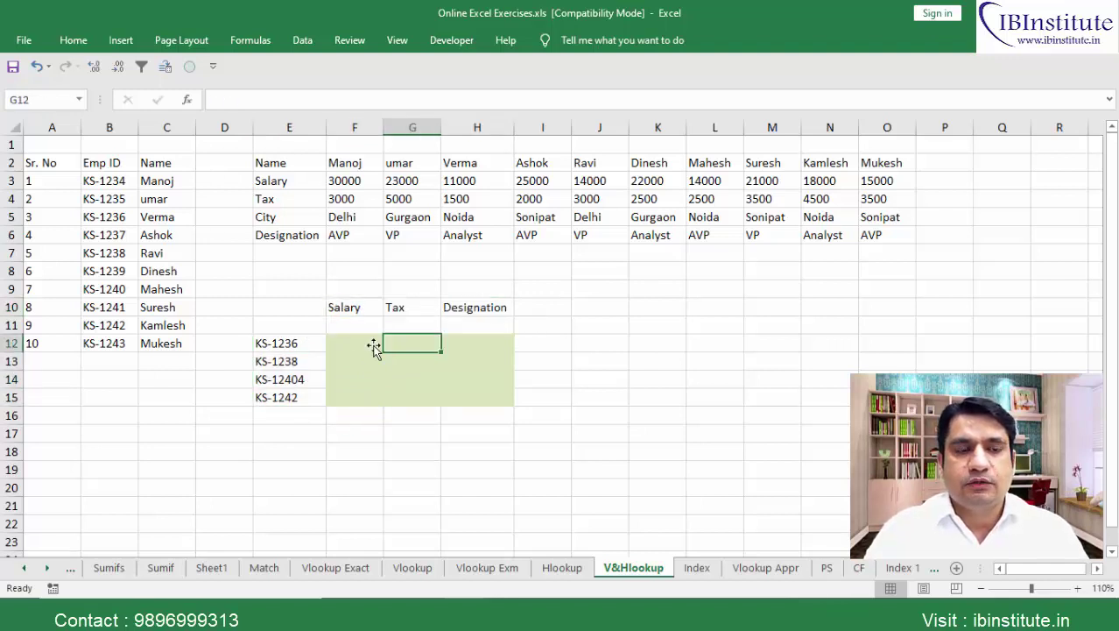
click(94, 164)
drag(94, 164, 179, 343)
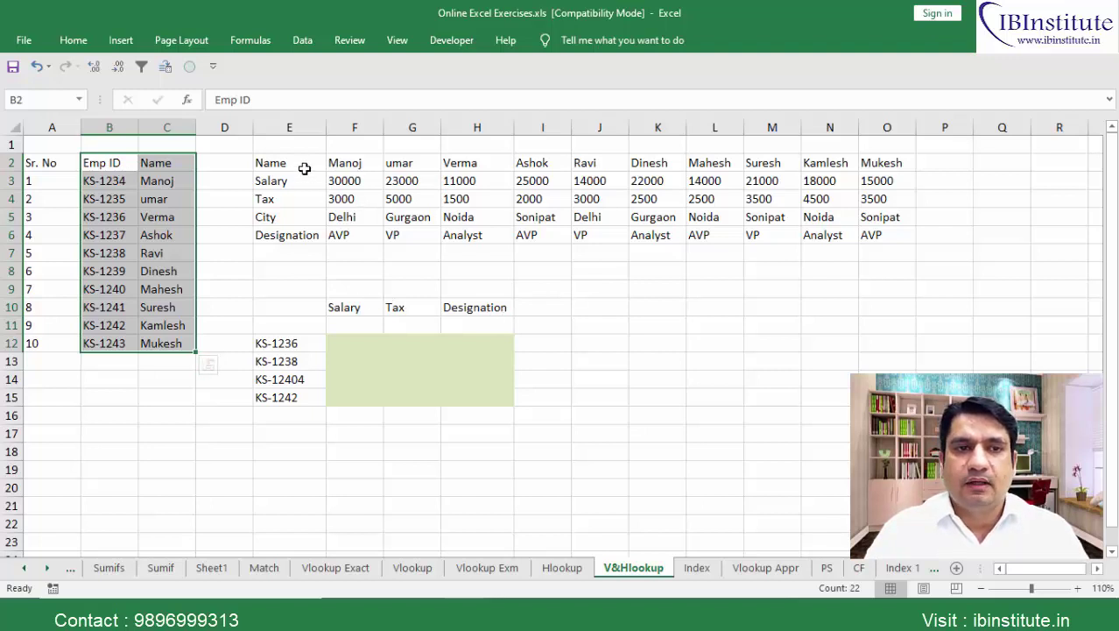
drag(305, 166, 867, 234)
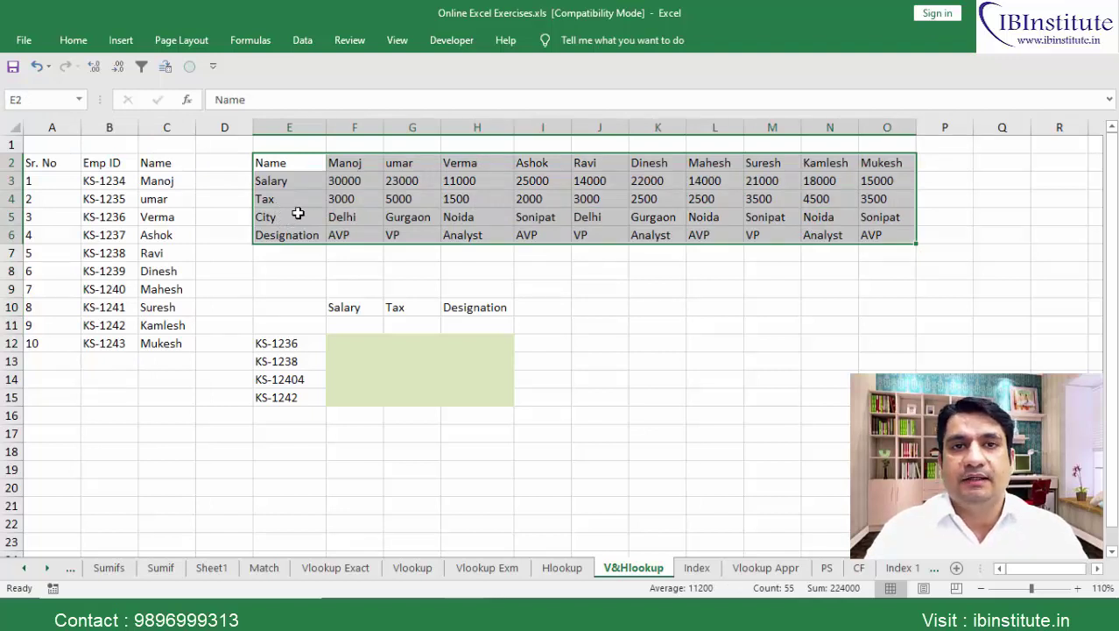
click(358, 340)
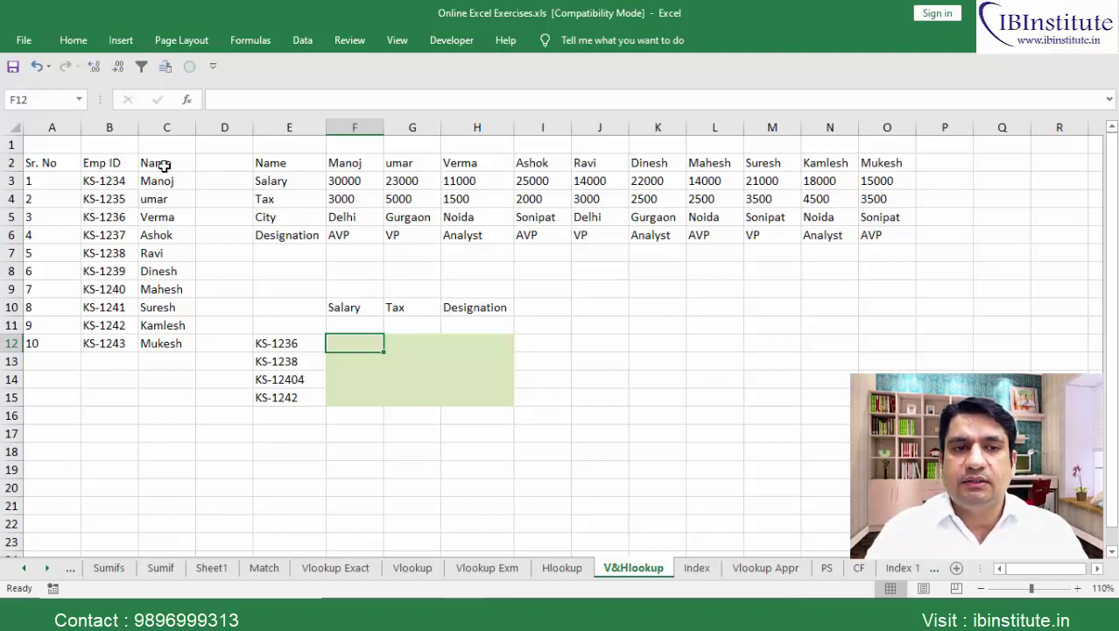
drag(155, 163, 171, 331)
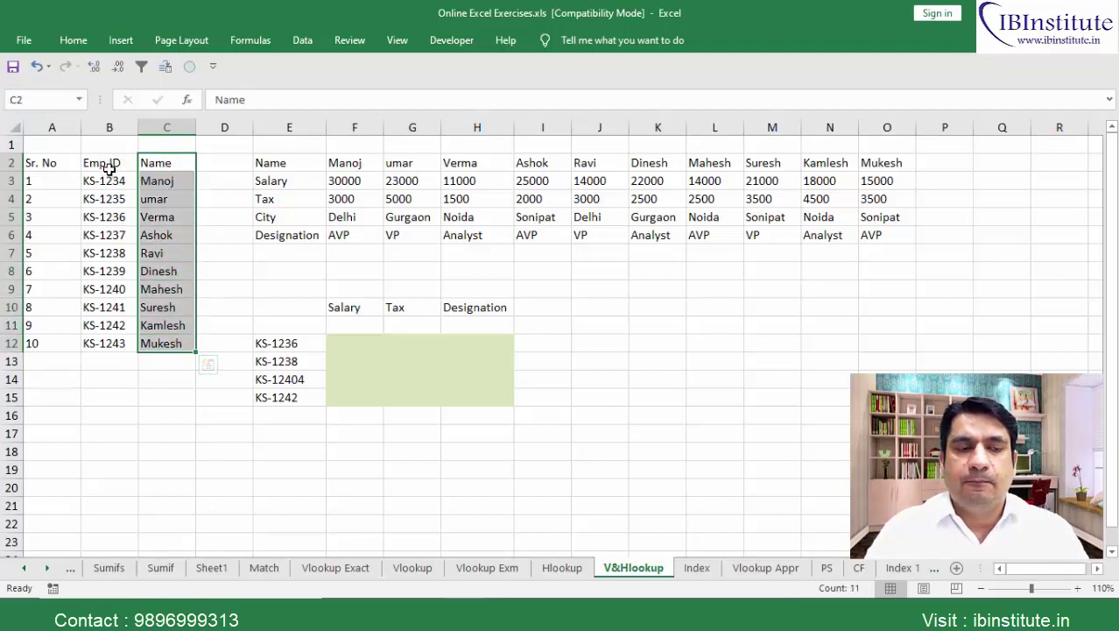
drag(109, 166, 160, 342)
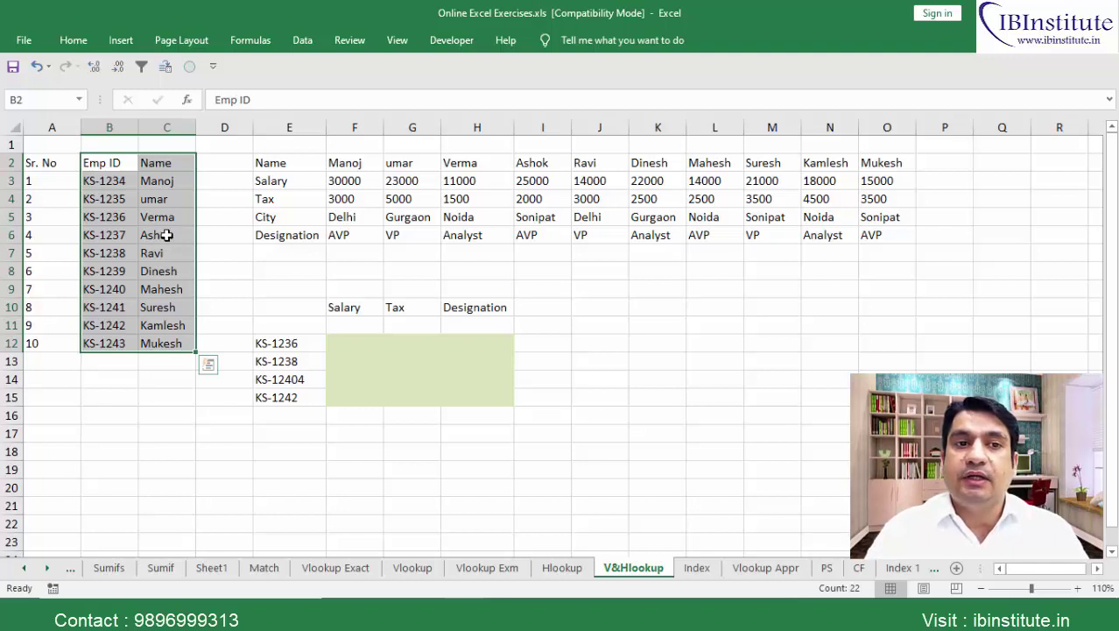
drag(308, 161, 876, 238)
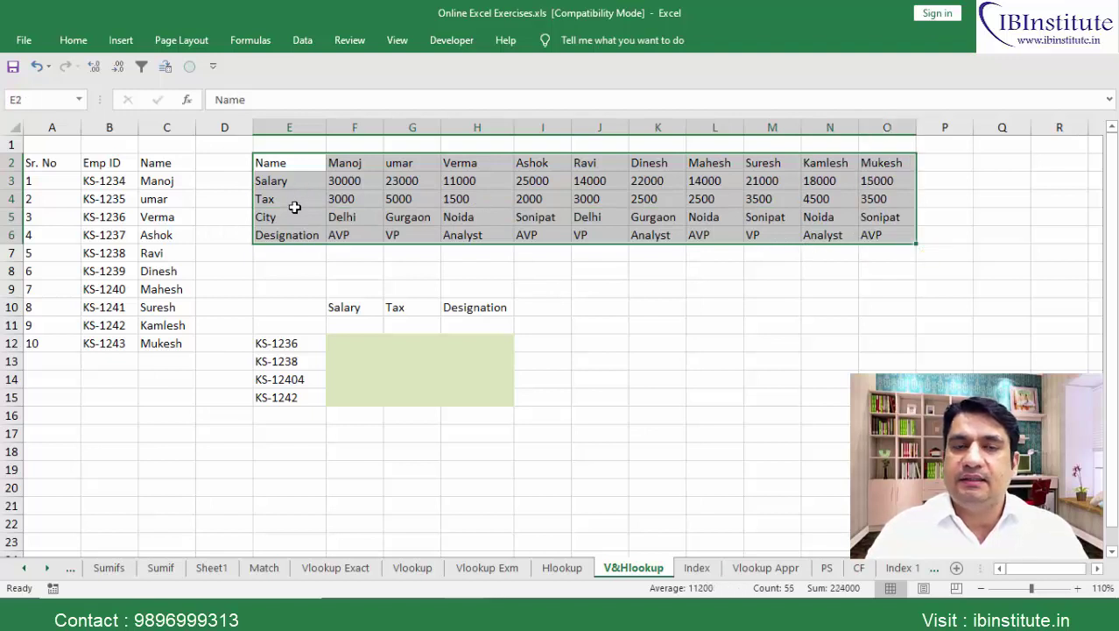
click(368, 349)
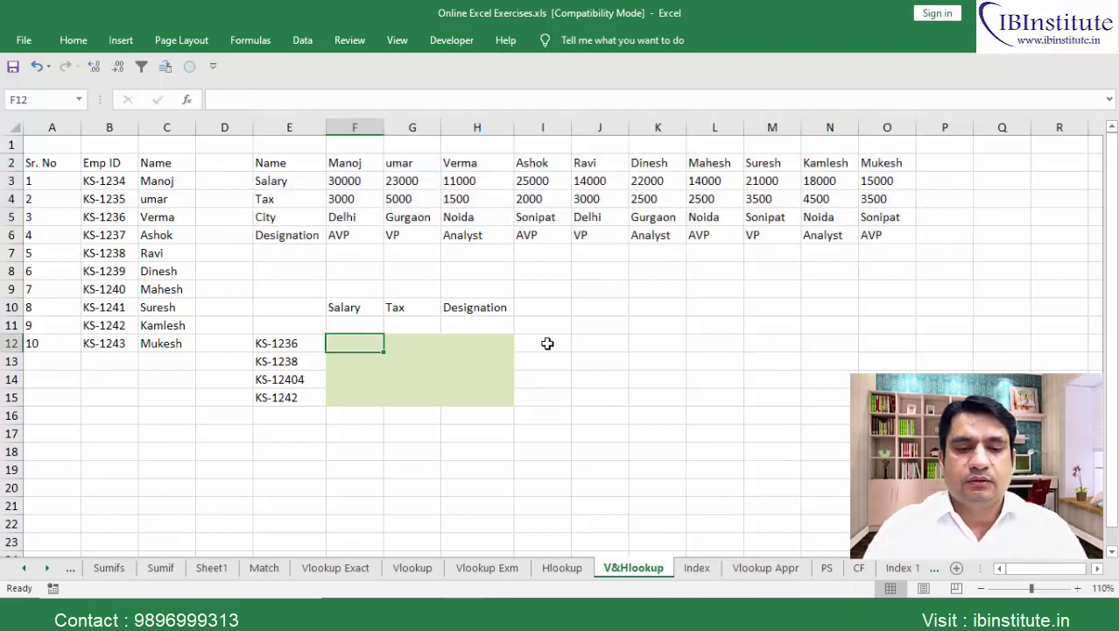
Step: Trace the lookup path from the ID in E12 through the ID and name table B2:C12 to the details table E2:O6
key(Left)
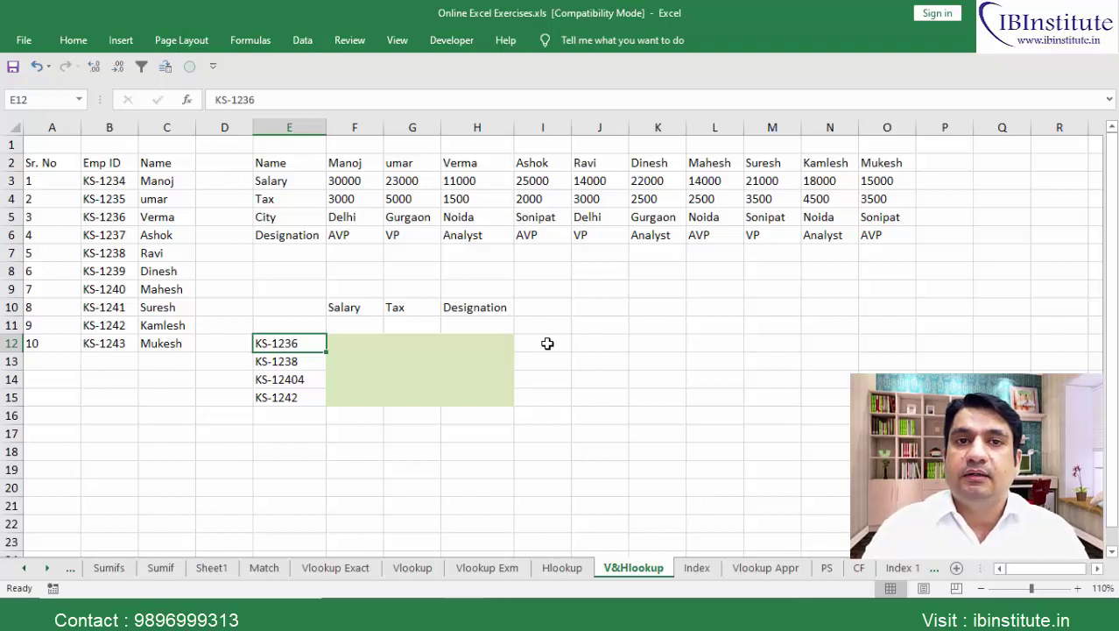
key(Left)
key(Left)
key(Left)
key(ctrl+Up)
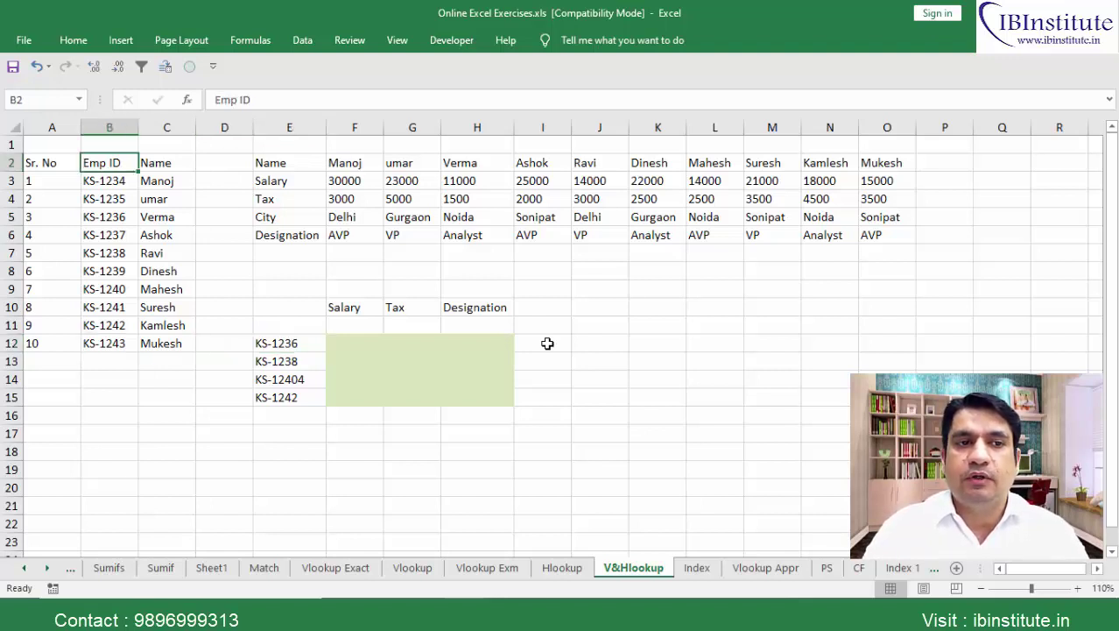
key(ctrl+shift+Down)
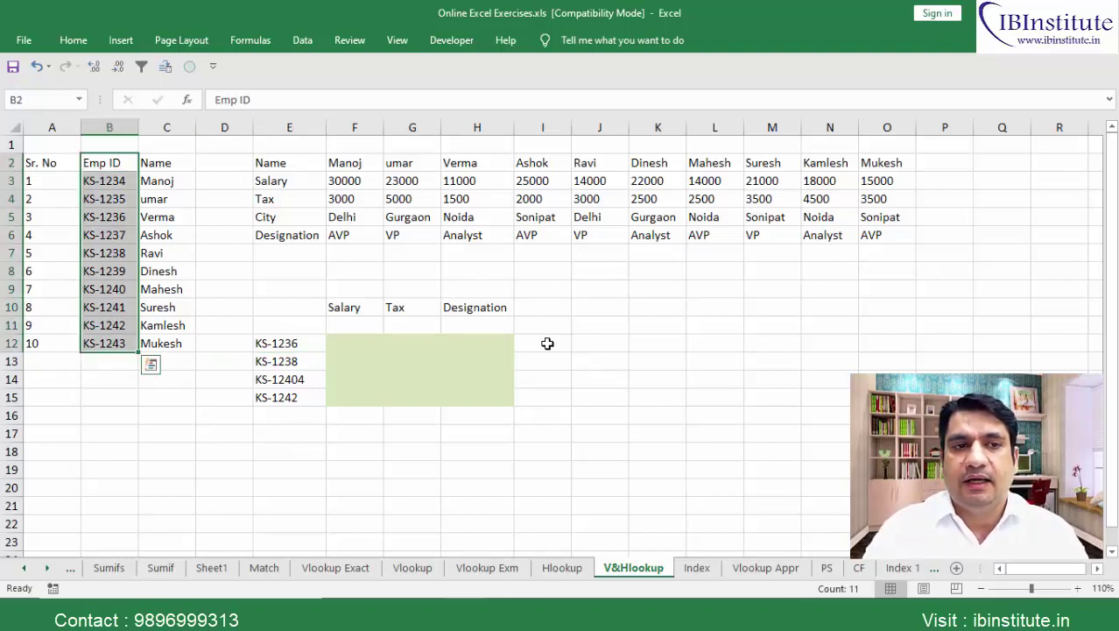
key(shift+Right)
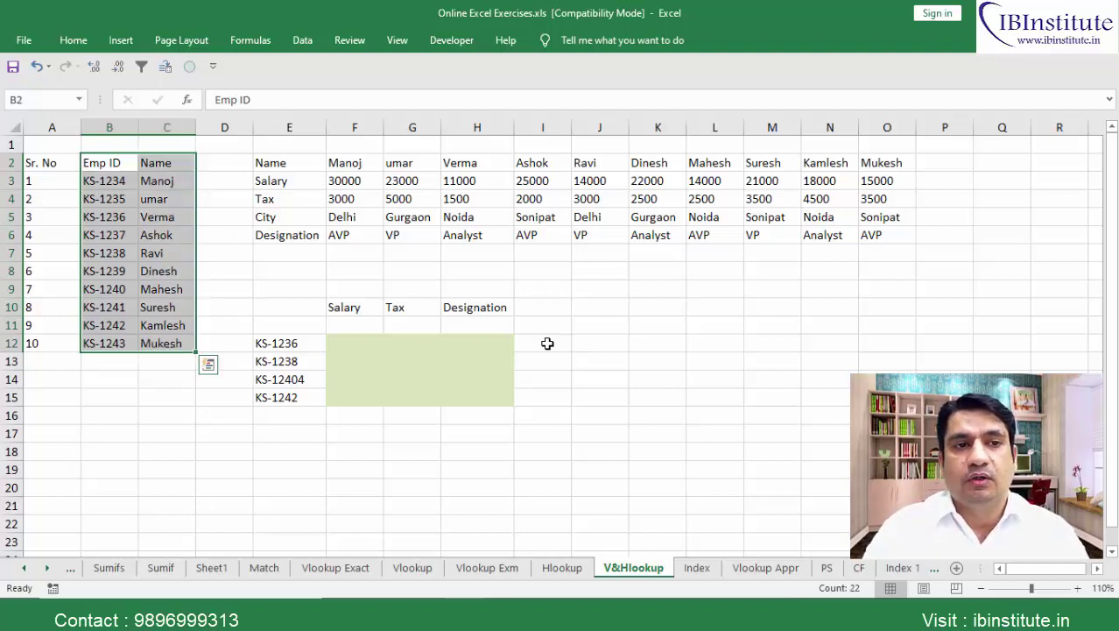
key(Right)
key(Right)
key(Right)
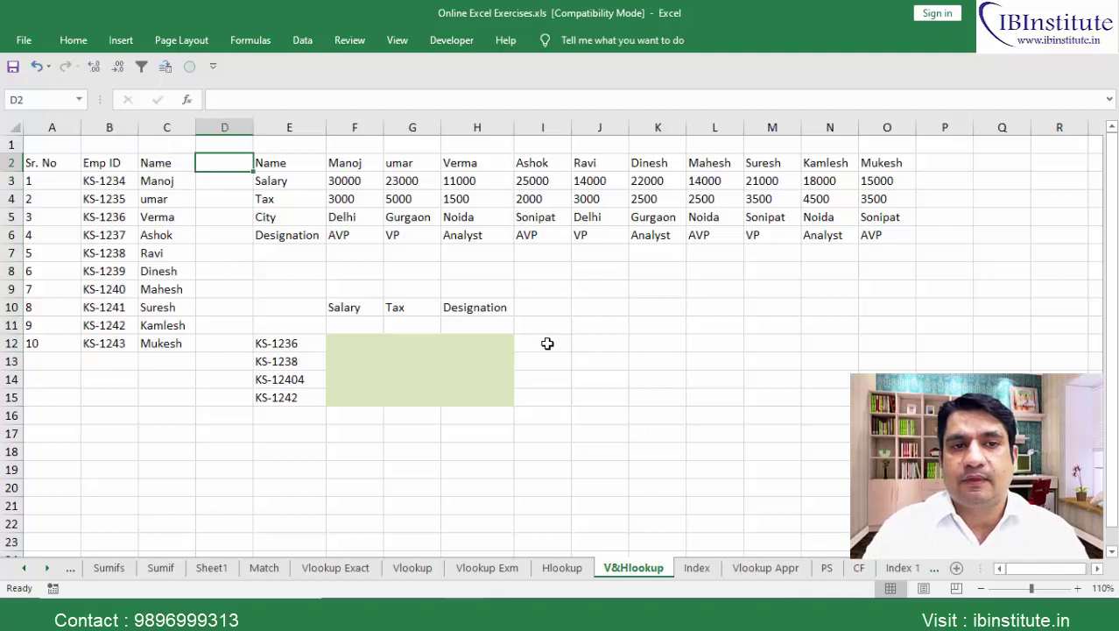
key(ctrl+shift+Right)
key(ctrl+shift+Down)
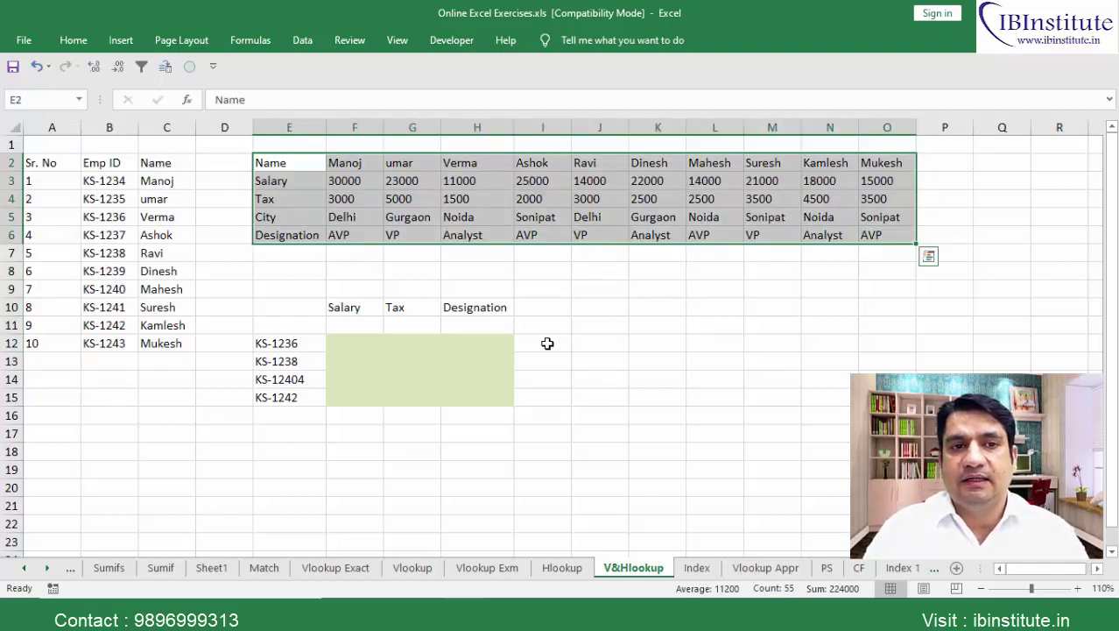
Step: Start a VLOOKUP formula in F12 with the employee ID in E12 as the lookup value
key(ctrl+Down)
key(ctrl+Down)
key(Right)
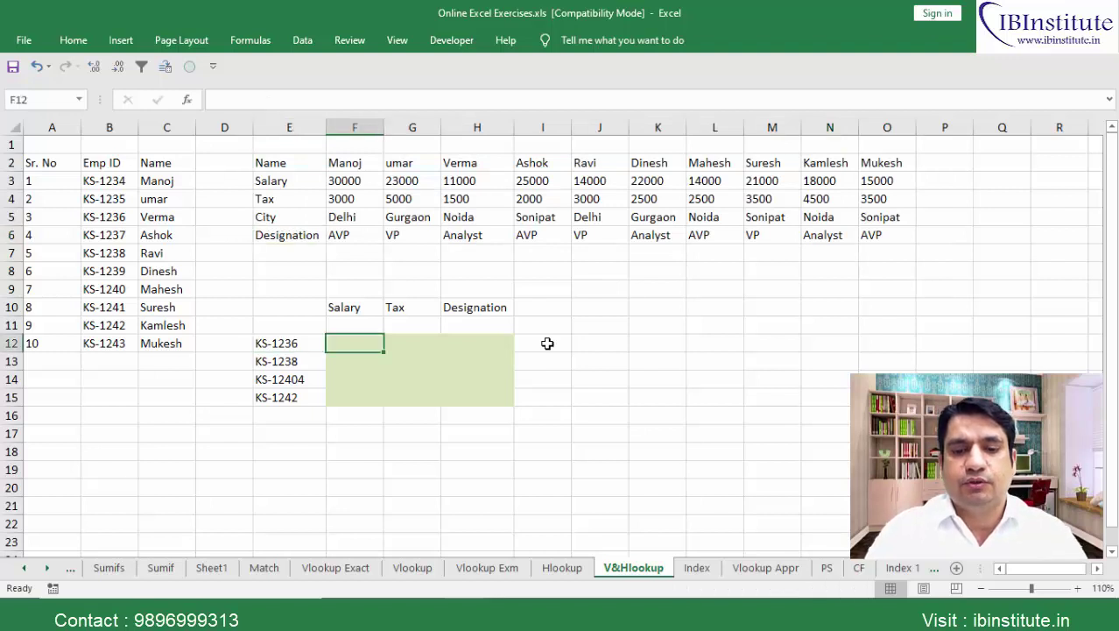
text(=vl)
key(Tab)
key(Left)
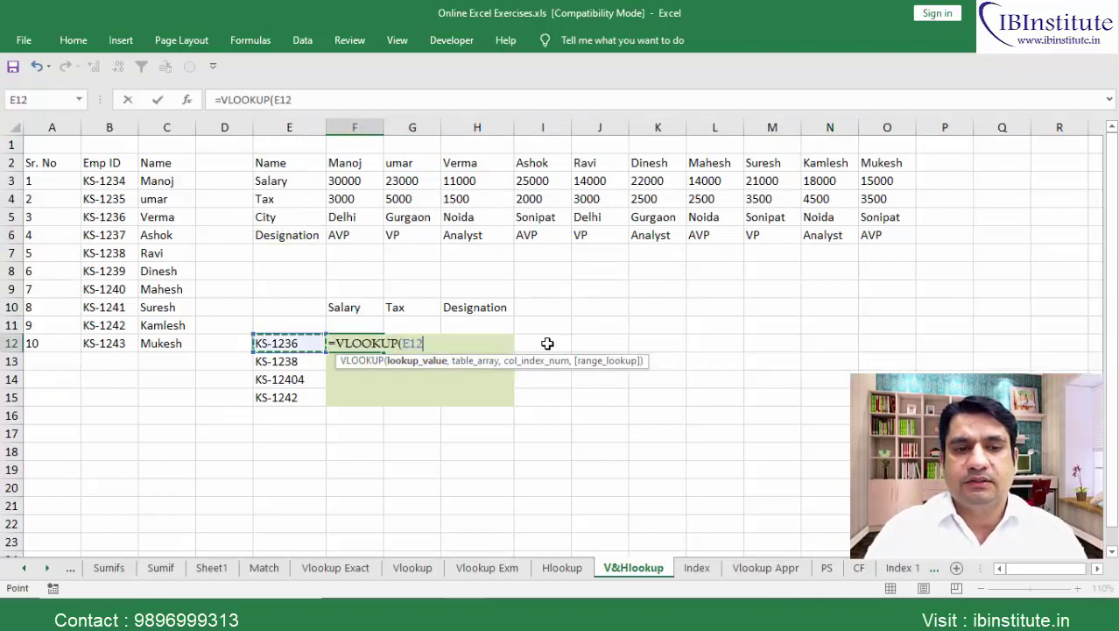
Step: Use the employee ID and name table B2:C12 as the VLOOKUP table array
text(,)
key(Left)
key(Left)
key(Left)
key(Left)
key(ctrl+Up)
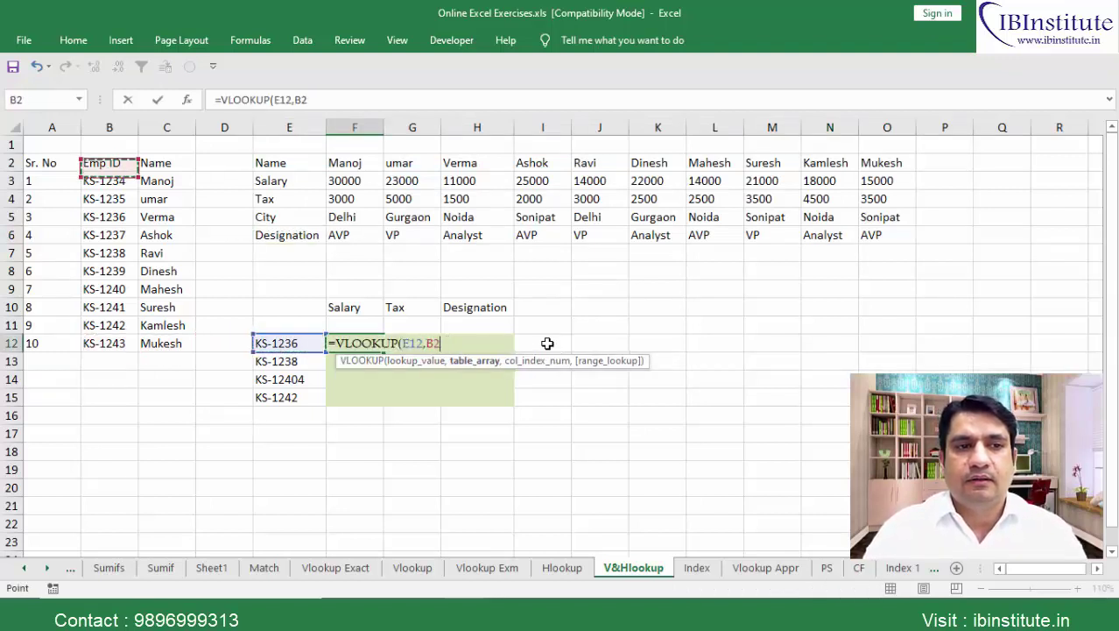
key(ctrl+shift+Down)
key(shift+Right)
Step: Complete the VLOOKUP in F12 with column index 2 and exact match 0, and enter the formula
text(,)
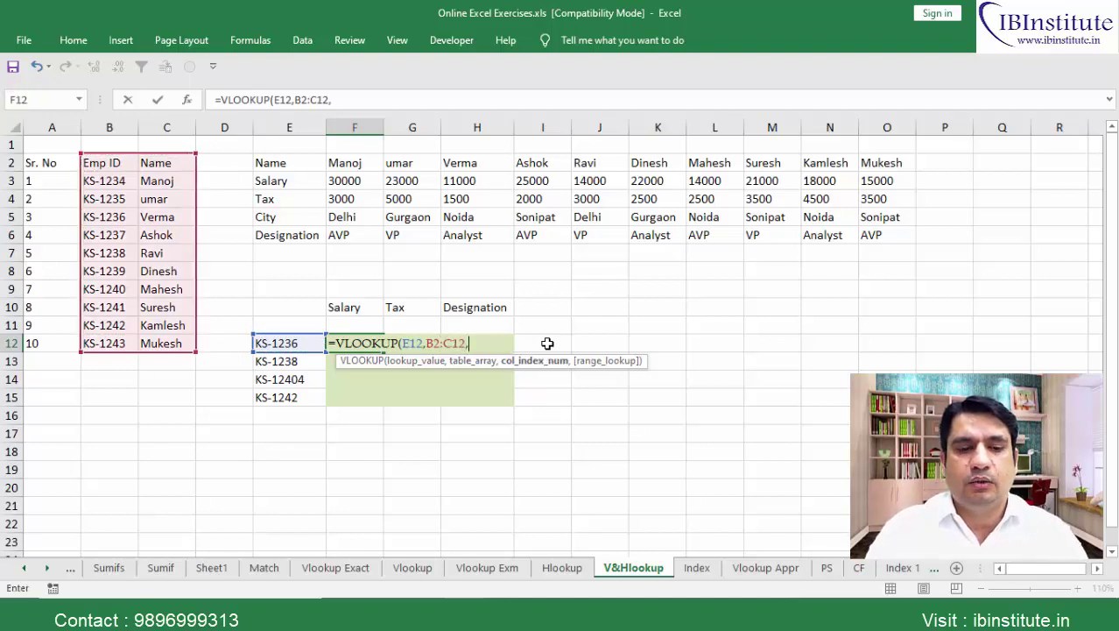
text(2,0)
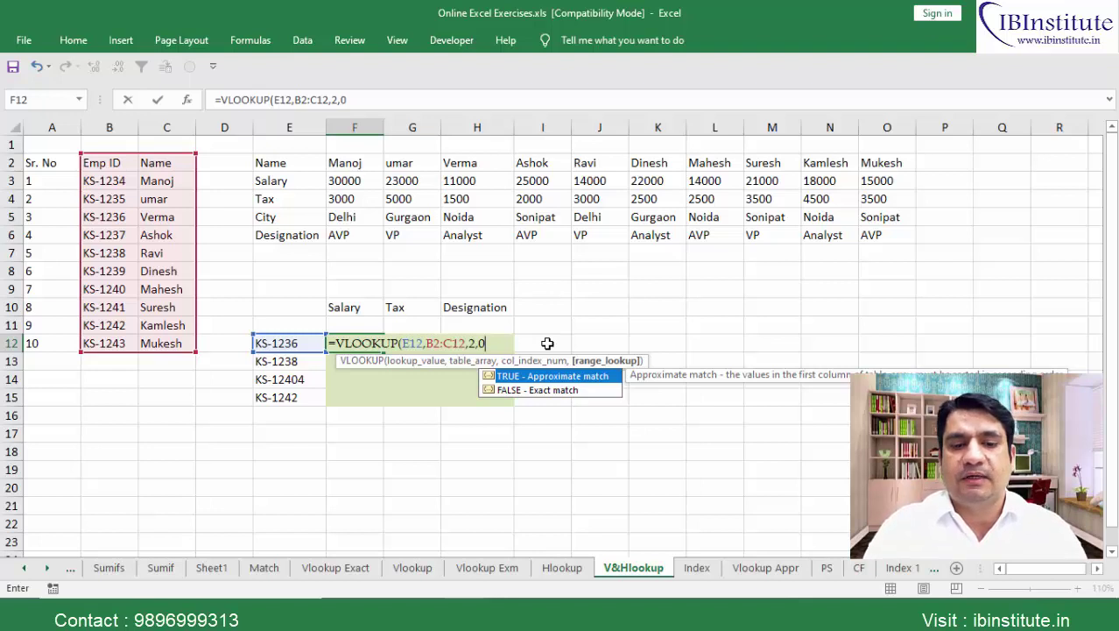
text())
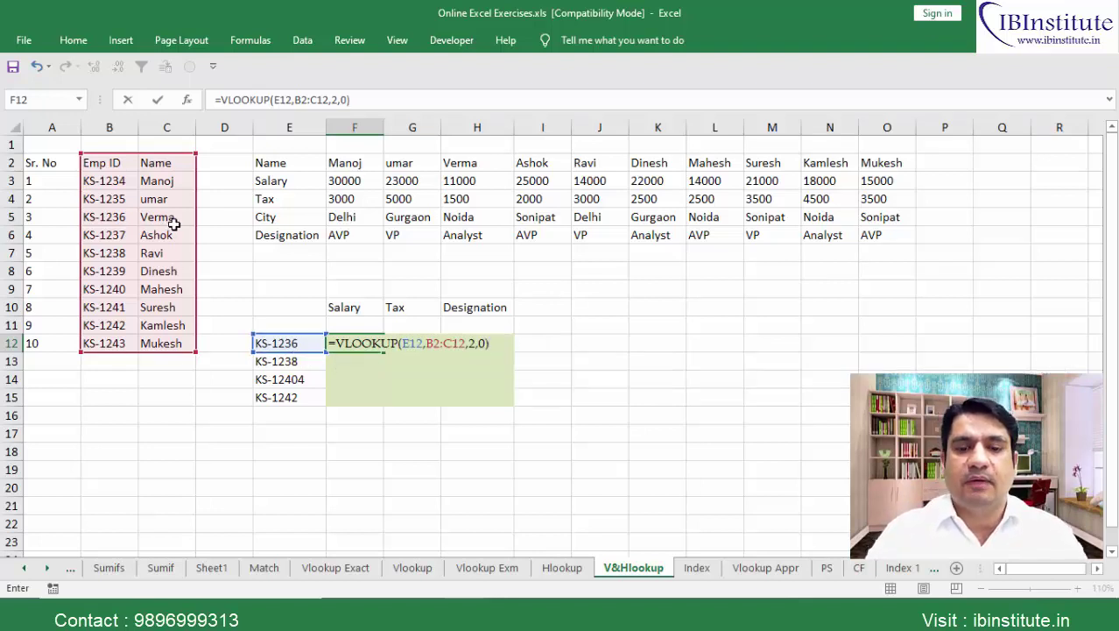
key(Return)
key(Up)
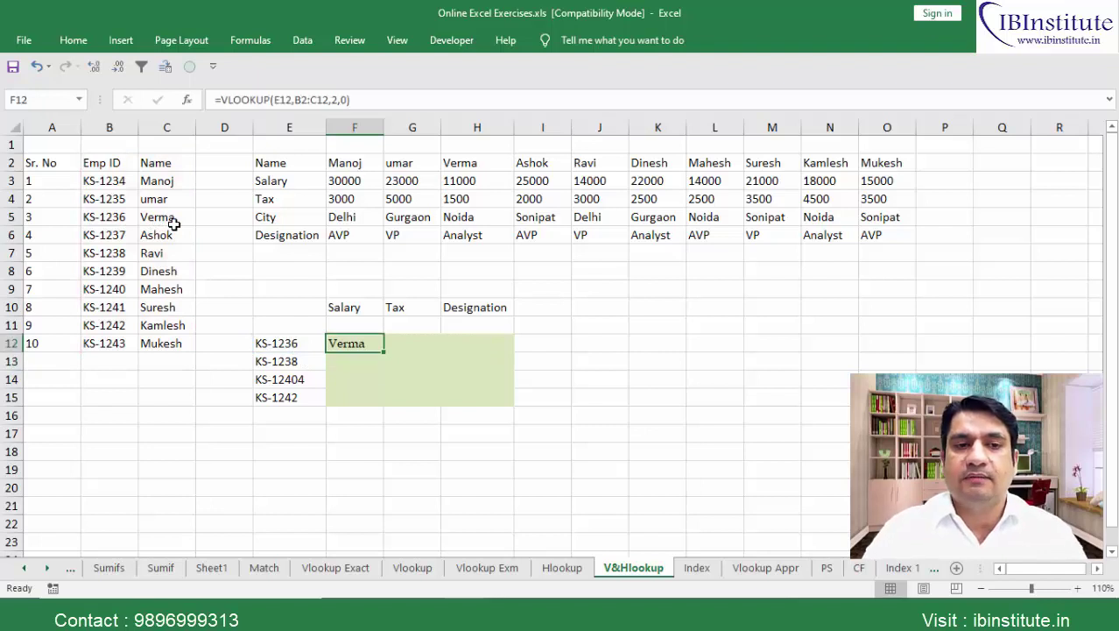
Step: Review the name row and the whole horizontal details table in E2:O6
key(ctrl+Up)
key(ctrl+Up)
key(ctrl+Up)
key(Left)
key(ctrl+shift+Right)
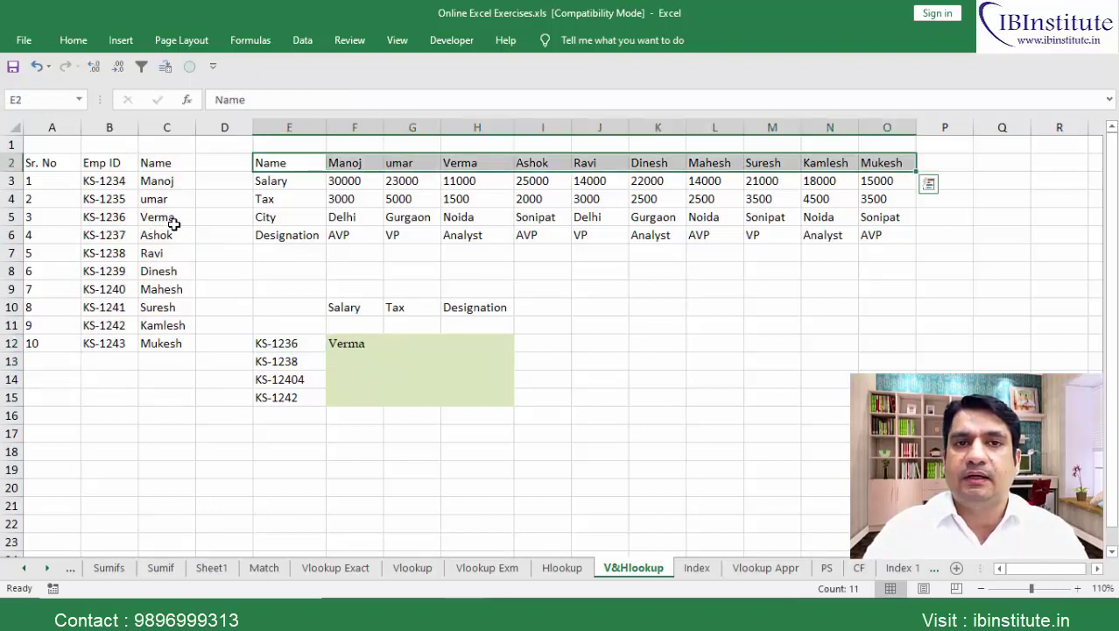
key(ctrl+shift+Down)
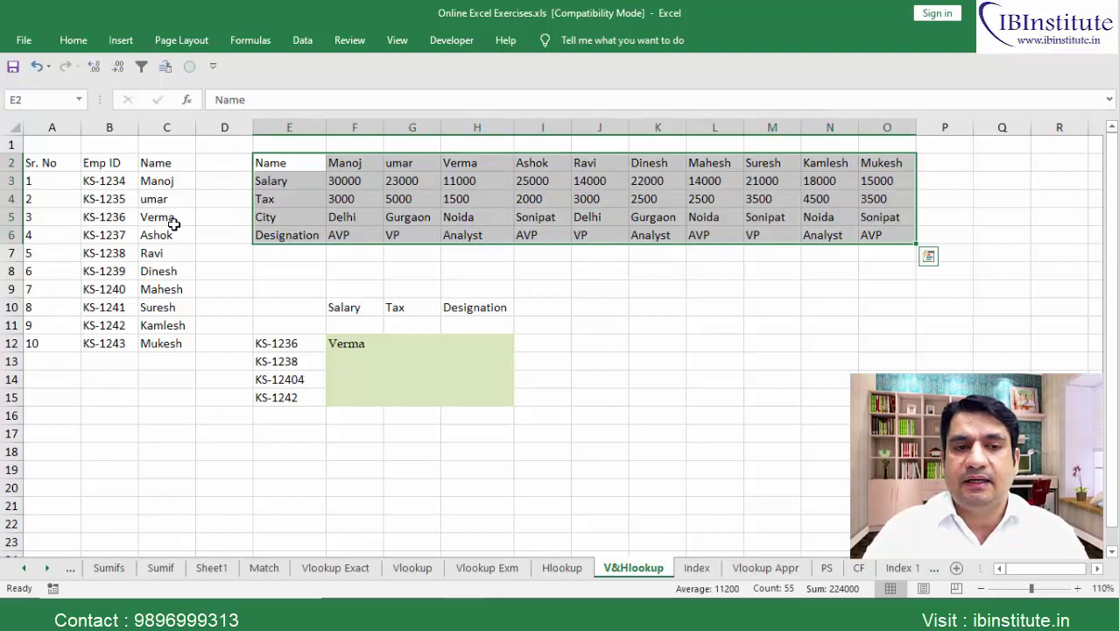
Step: Wrap the formula in F12 in an HLOOKUP, with VLOOKUP(E12,B2:C12,2,0) as its lookup value
key(ctrl+Down)
key(ctrl+Down)
key(Right)
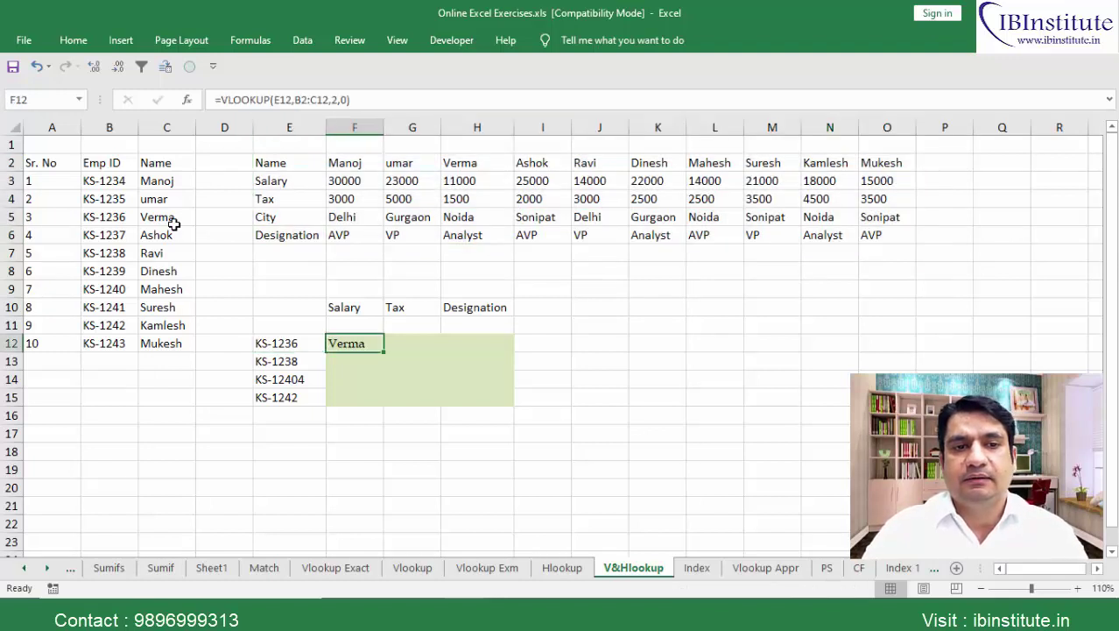
key(F2)
key(Escape)
text(=HLOOKUP()
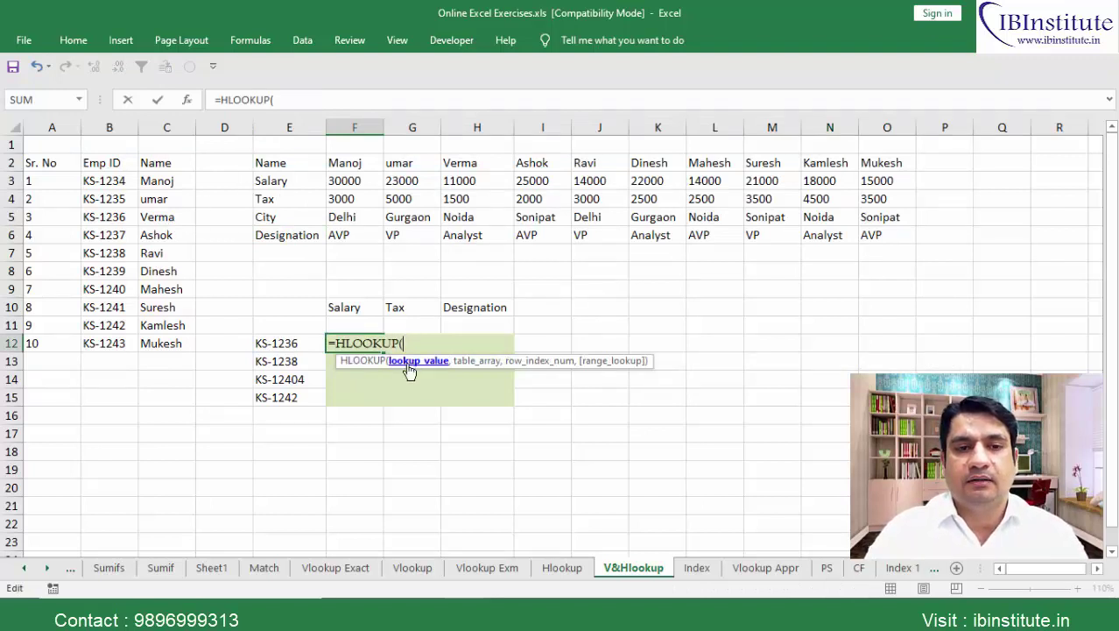
text(VLOOKUP(E12,B2:C12,2,0))
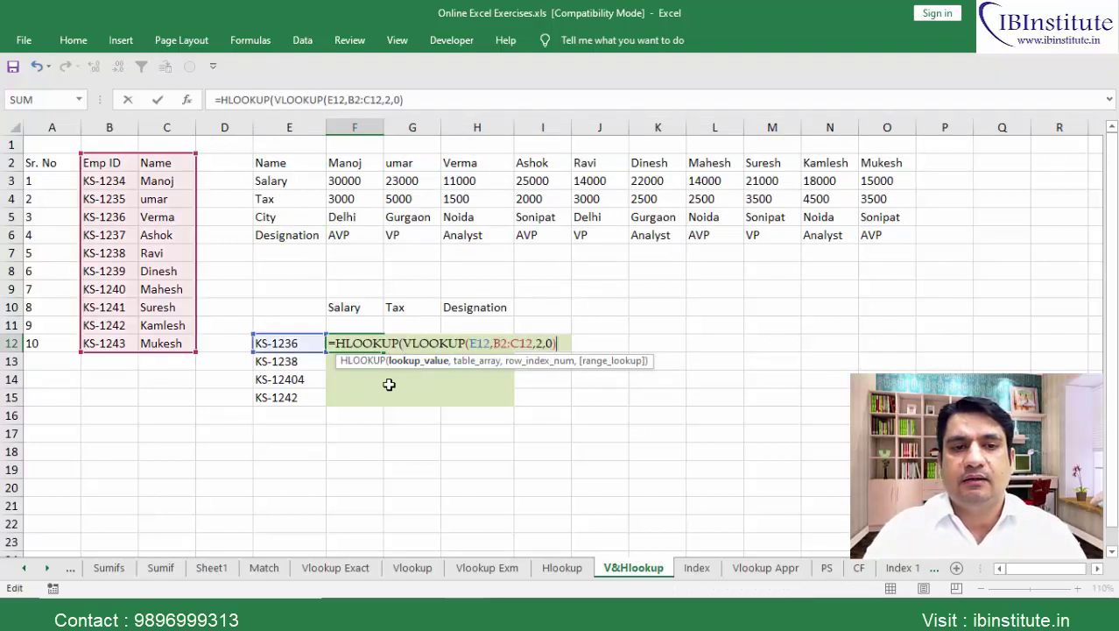
text(,)
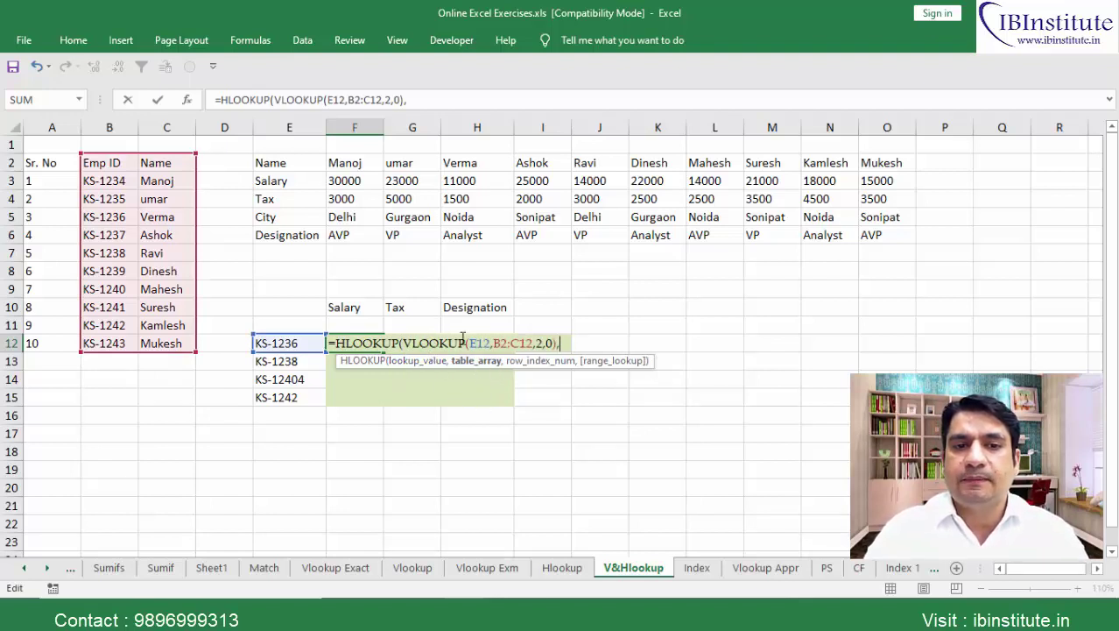
click(403, 362)
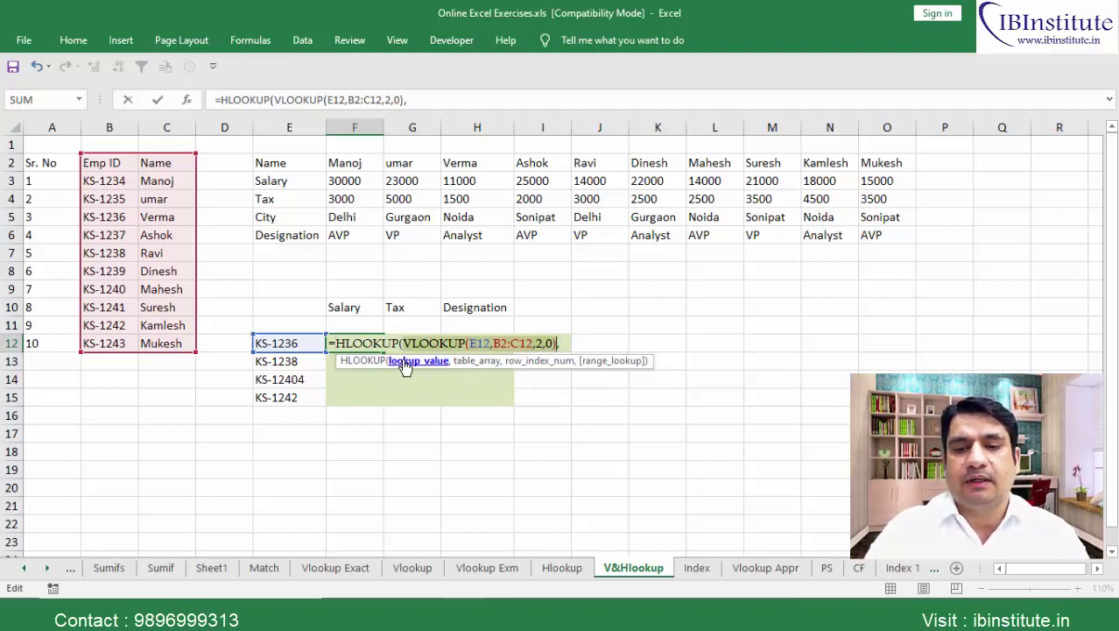
key(End)
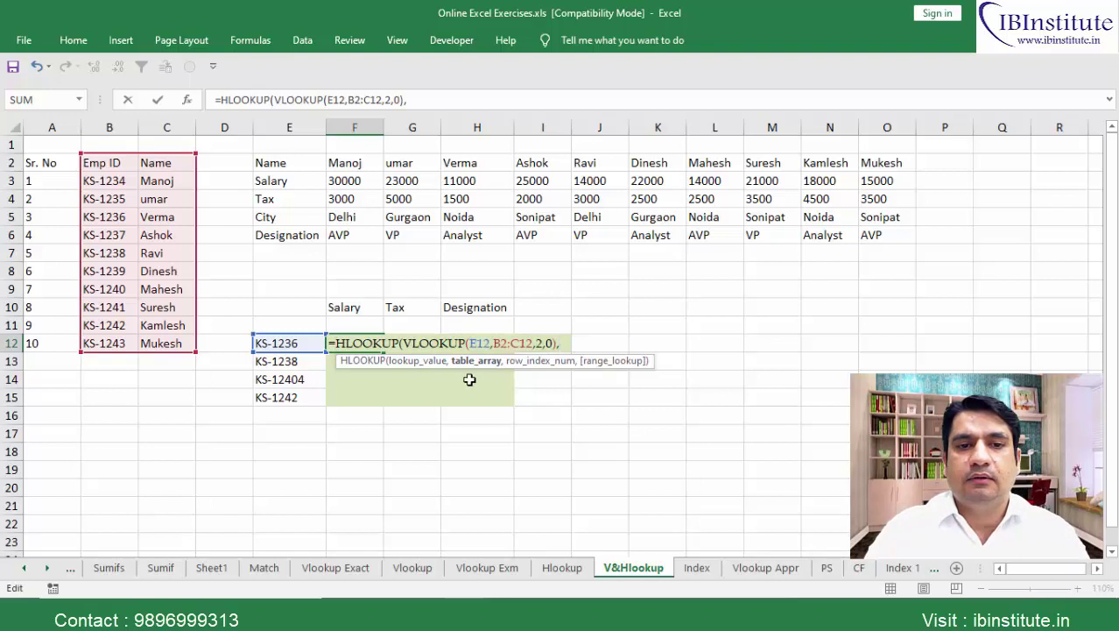
Step: Use the horizontal details table E2:O6 as the HLOOKUP table array
click(285, 162)
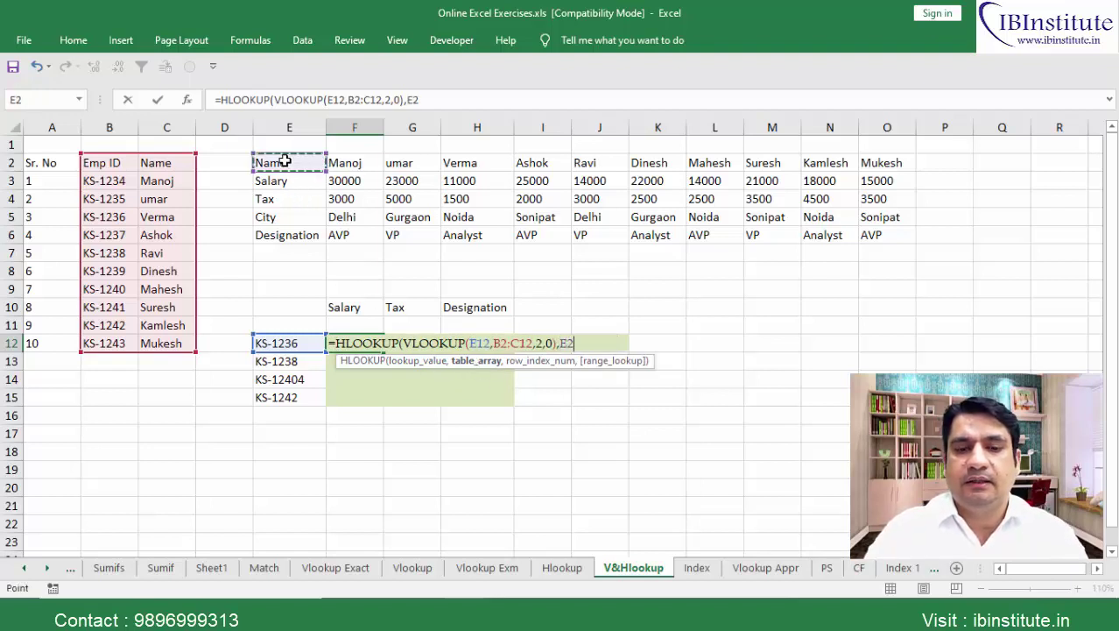
key(ctrl+shift+Right)
key(ctrl+shift+Down)
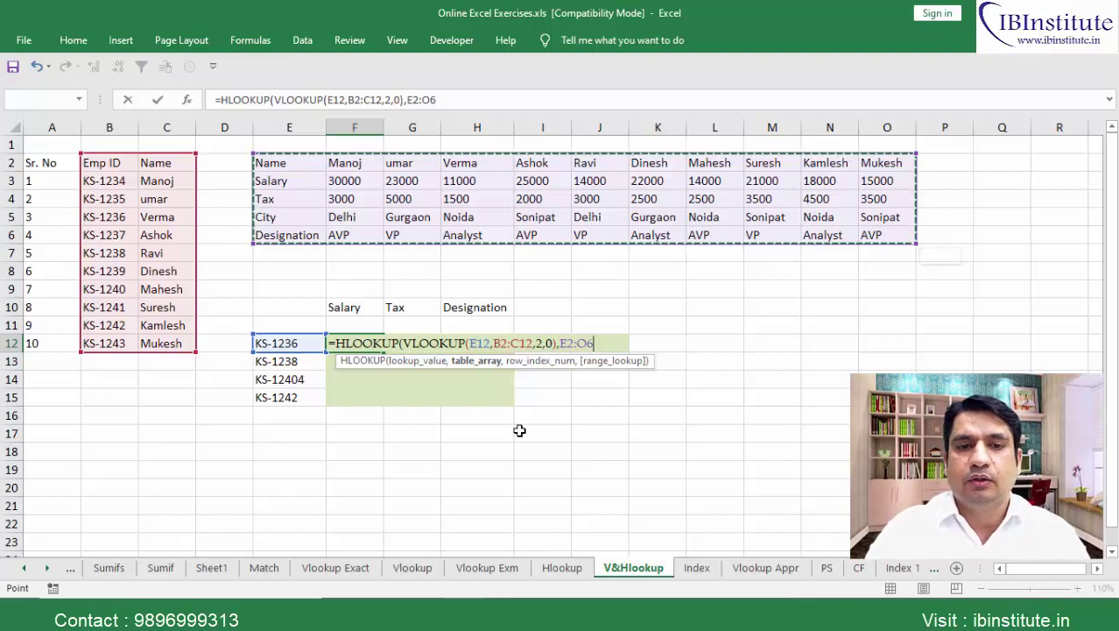
text(,)
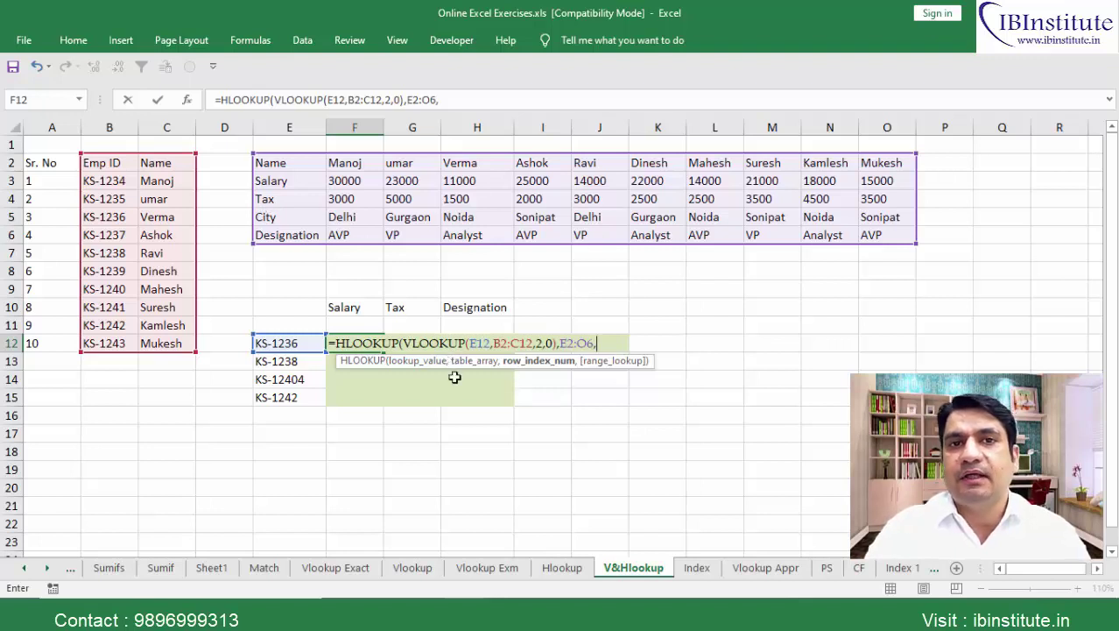
Step: Nest a MATCH function as the HLOOKUP row index, with the Salary header F10 as its lookup value
text(MATCH()
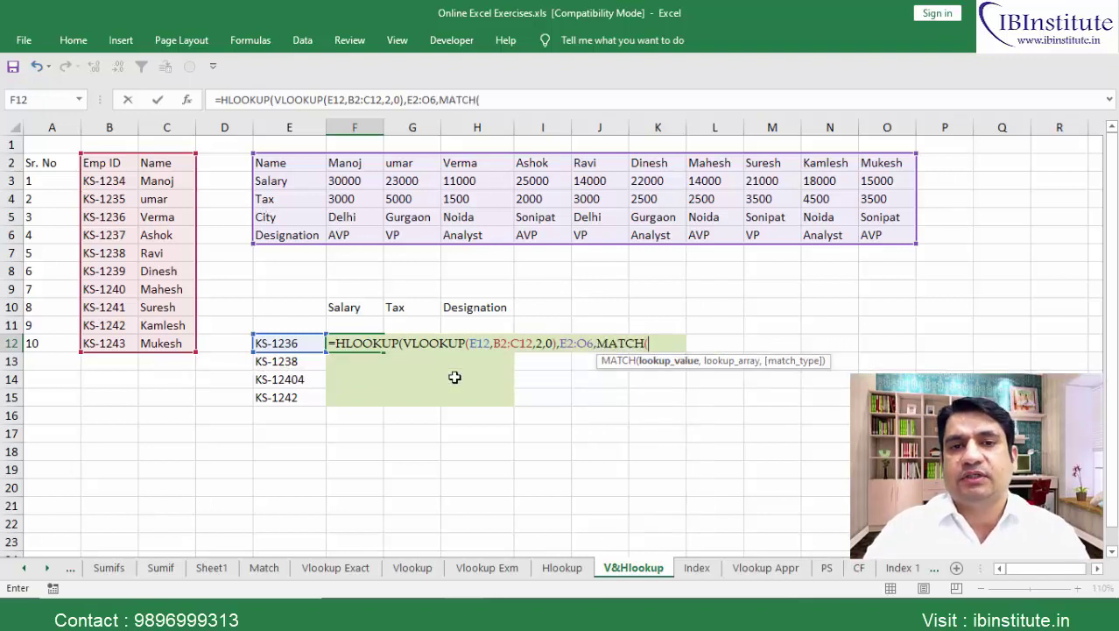
key(Up)
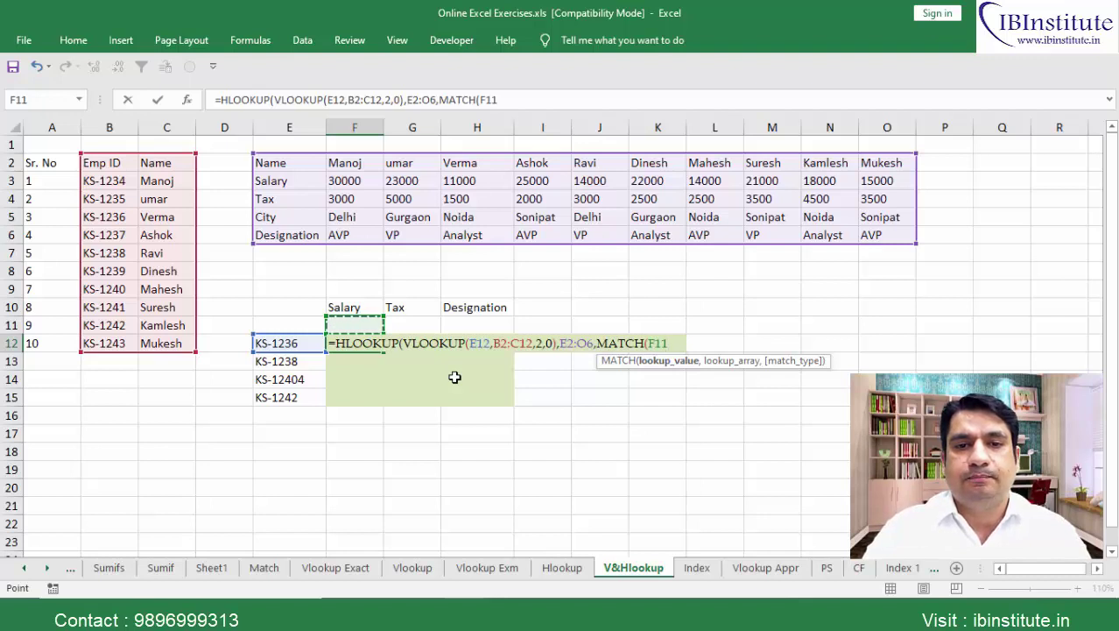
key(Up)
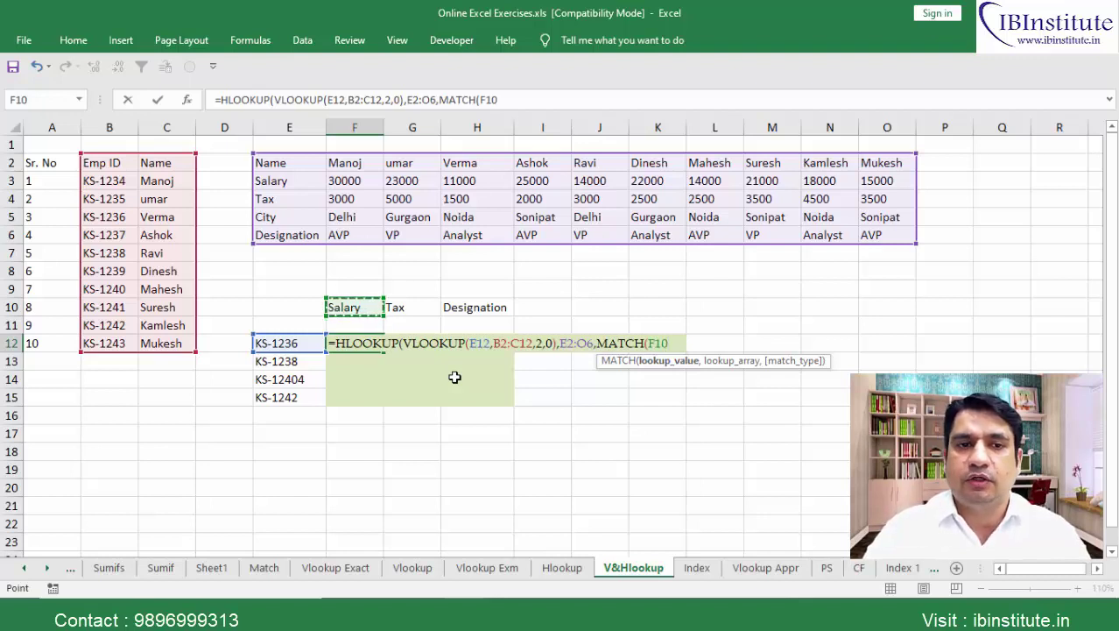
text(,)
Step: Complete the MATCH function with row labels E2:E6 as the lookup array and match type 0
key(Left)
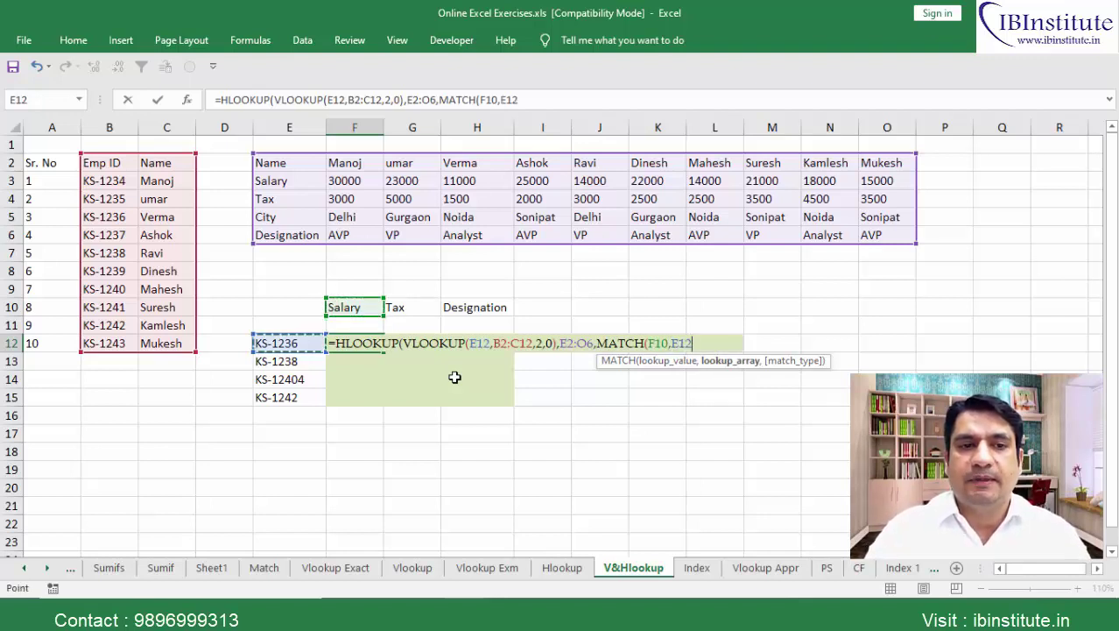
key(Up)
key(Up)
key(Up)
key(Up)
key(Up)
key(Up)
key(Up)
key(Up)
key(Up)
key(Up)
key(shift+Down)
key(shift+Down)
key(shift+Down)
key(shift+Down)
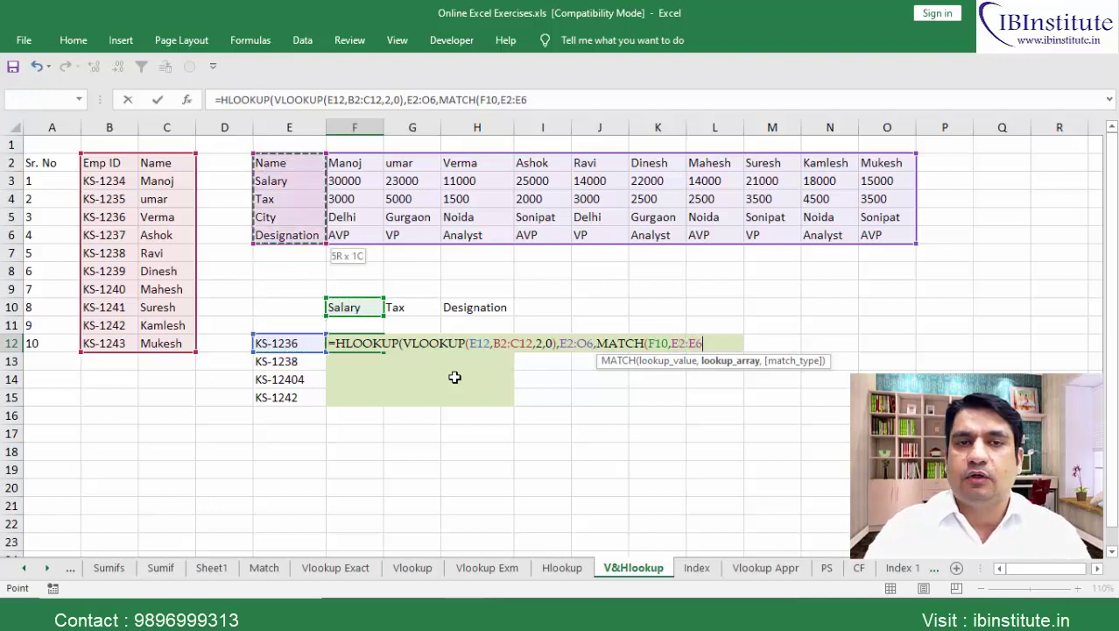
text(,)
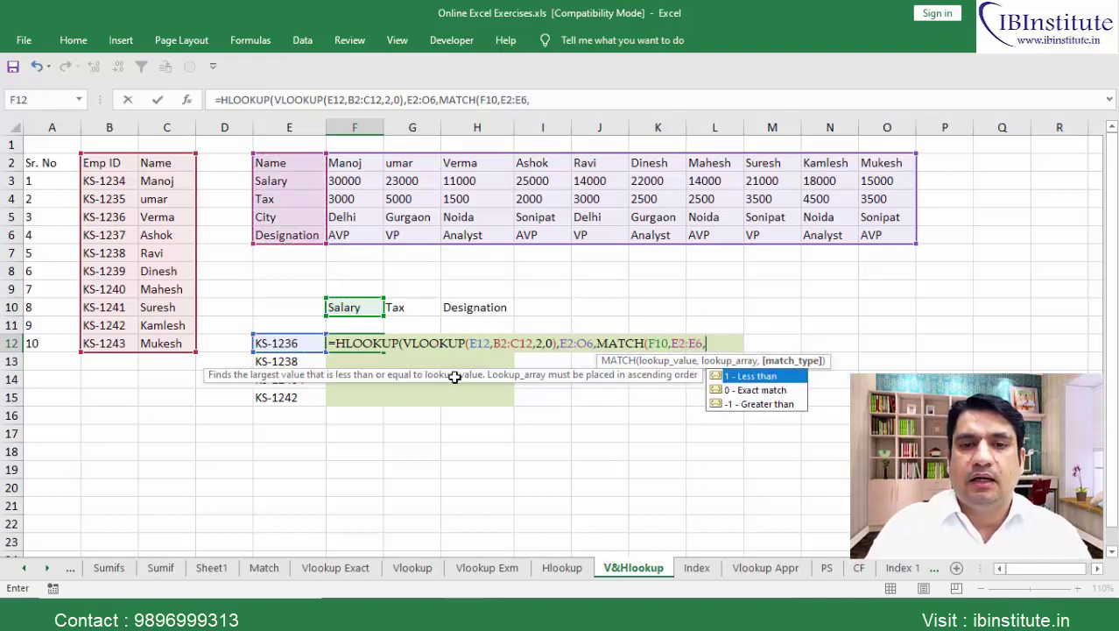
text(0)
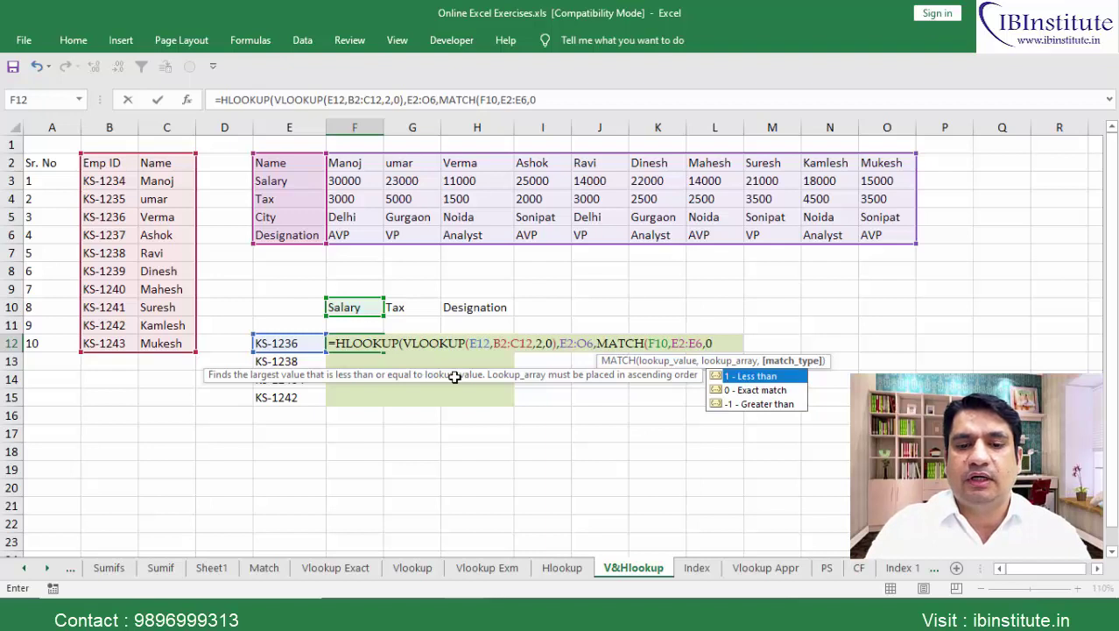
text())
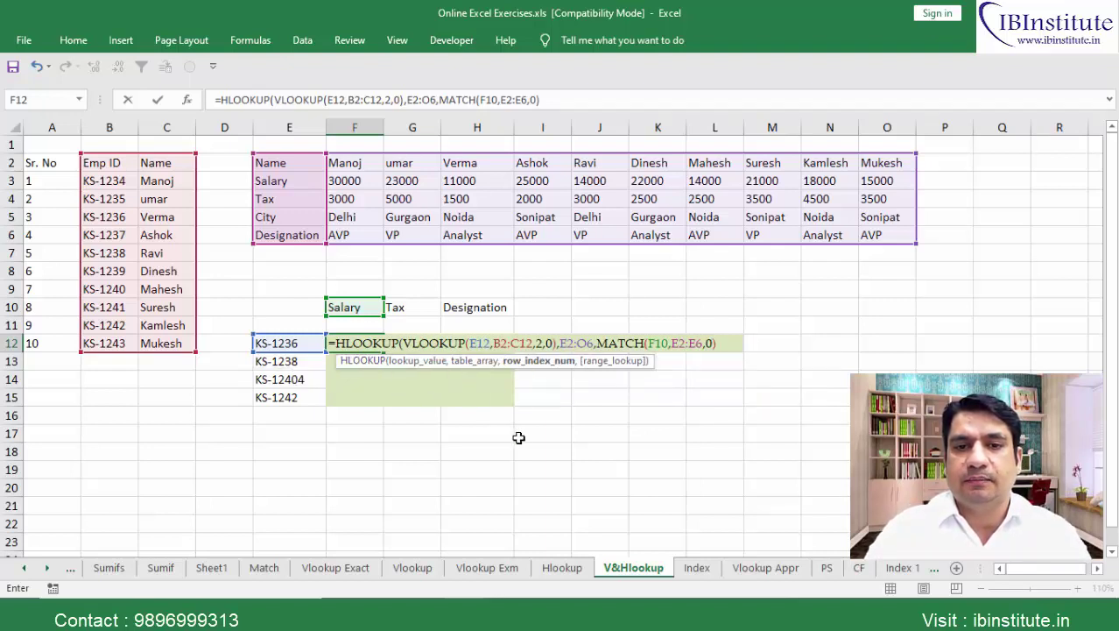
Step: Complete the HLOOKUP in F12 with exact match 0 and enter the formula
text(,)
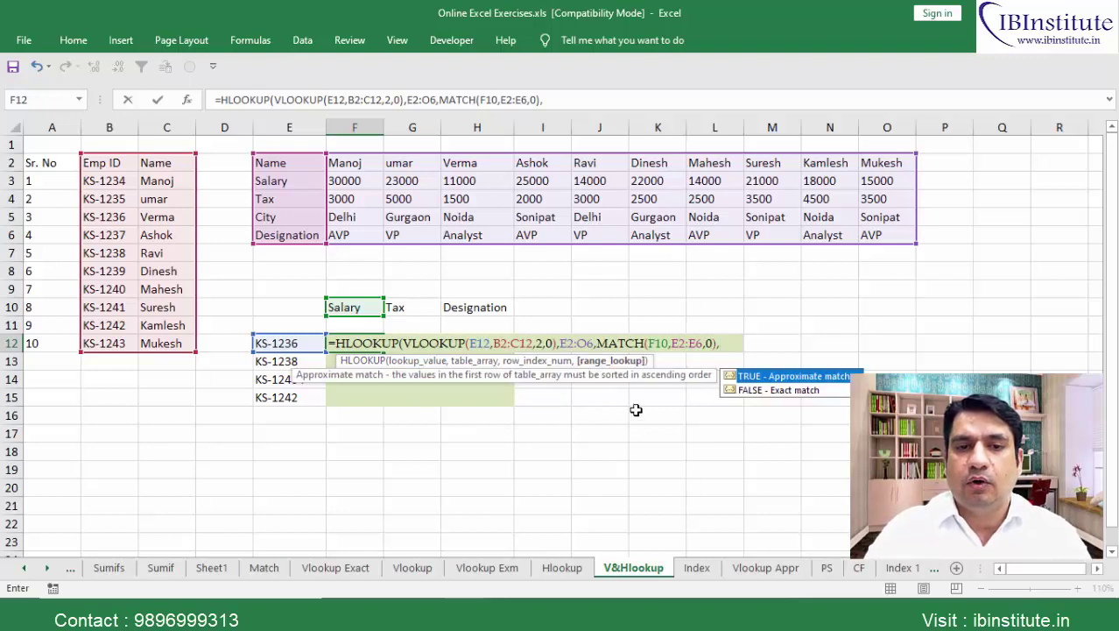
text(0)
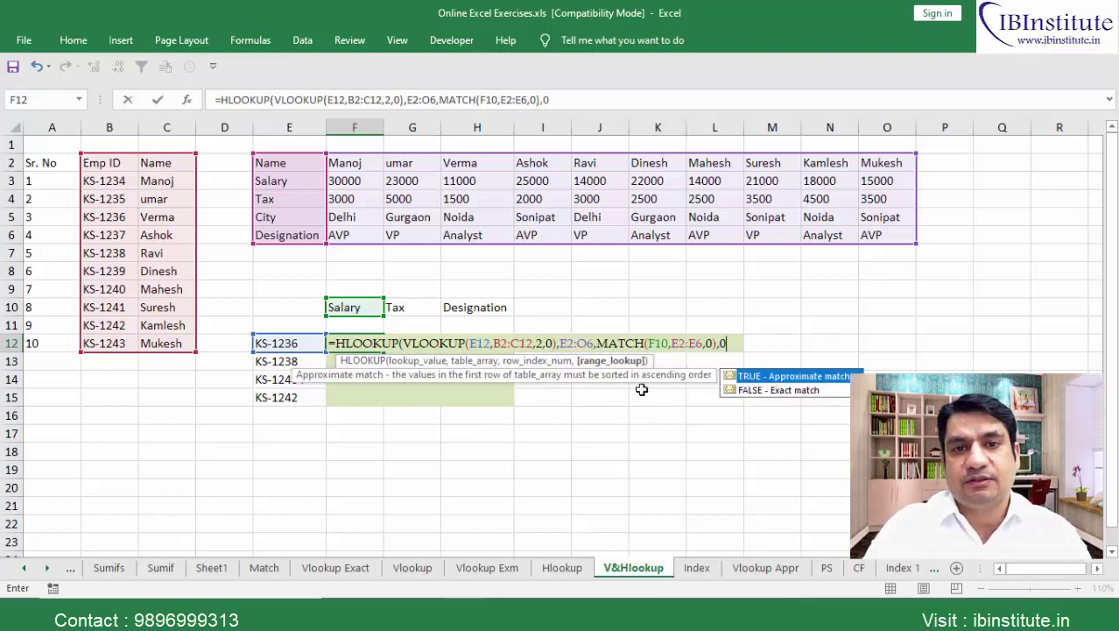
text())
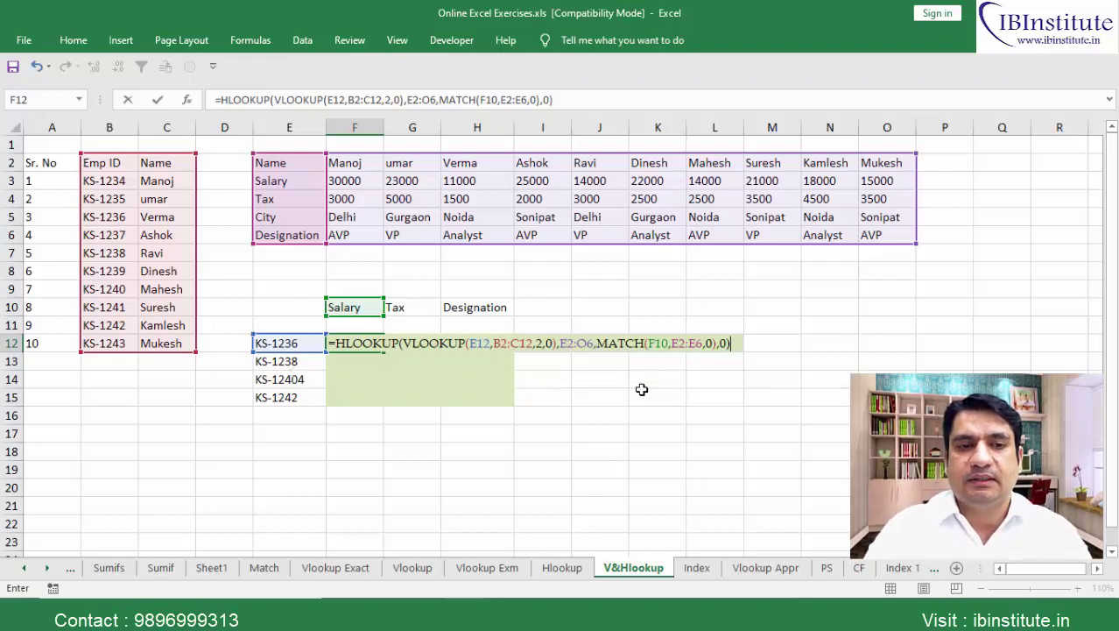
key(Return)
Step: Check the salary result in F12 against the matching employee's column H in the horizontal details table
key(Up)
key(ctrl+Up)
key(ctrl+Up)
key(ctrl+Up)
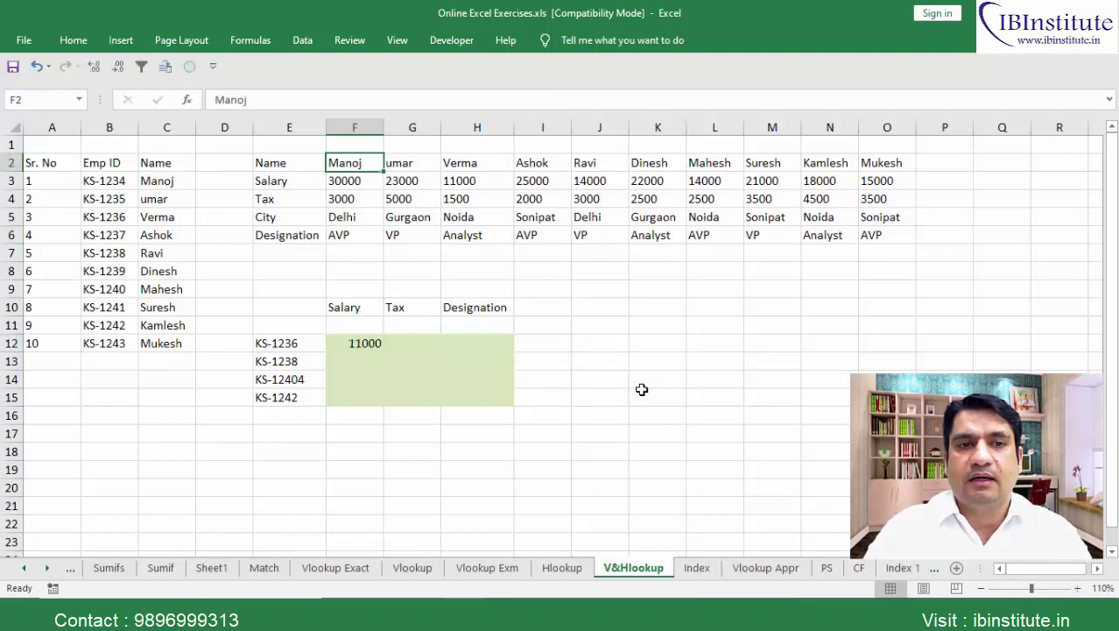
key(Right)
key(Right)
key(shift+Down)
key(Down)
key(Down)
key(Down)
key(Down)
key(Down)
key(Down)
key(Down)
key(Down)
key(Down)
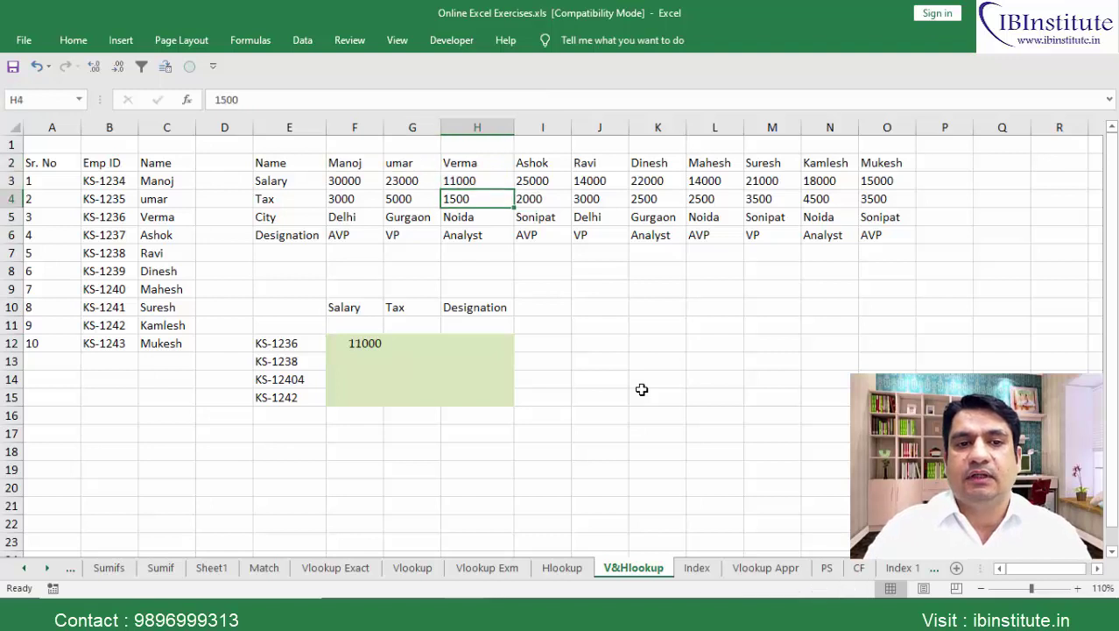
key(Down)
key(Left)
key(Left)
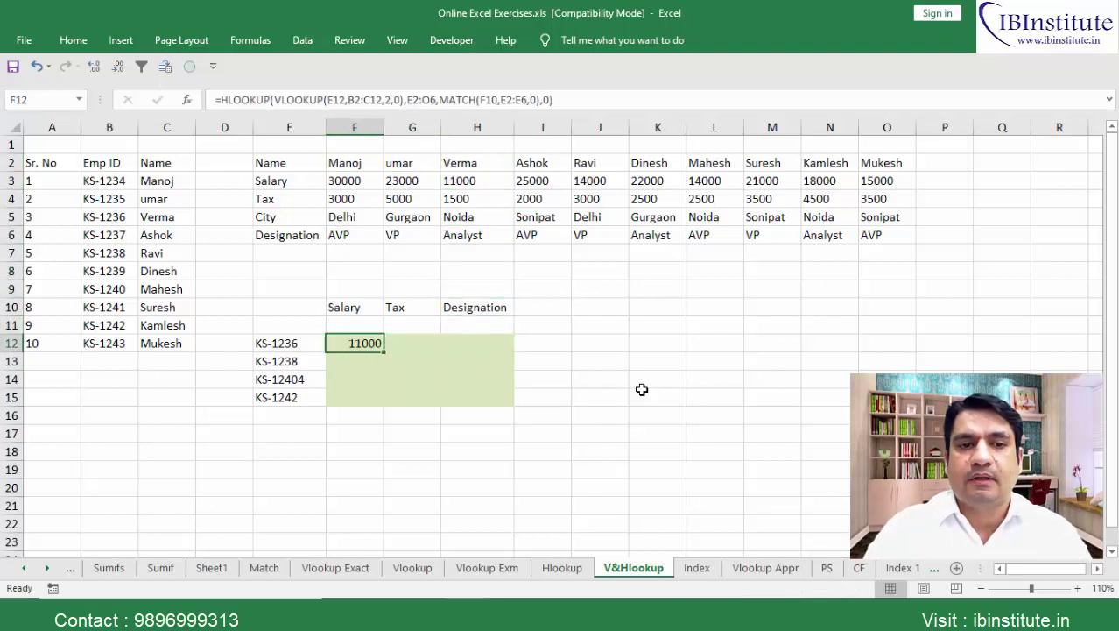
Step: Highlight the output range F12:H15 that the formula has to cover, then return to F12 alone
key(shift+Down)
key(shift+Down)
key(shift+Down)
key(shift+Right)
key(shift+Right)
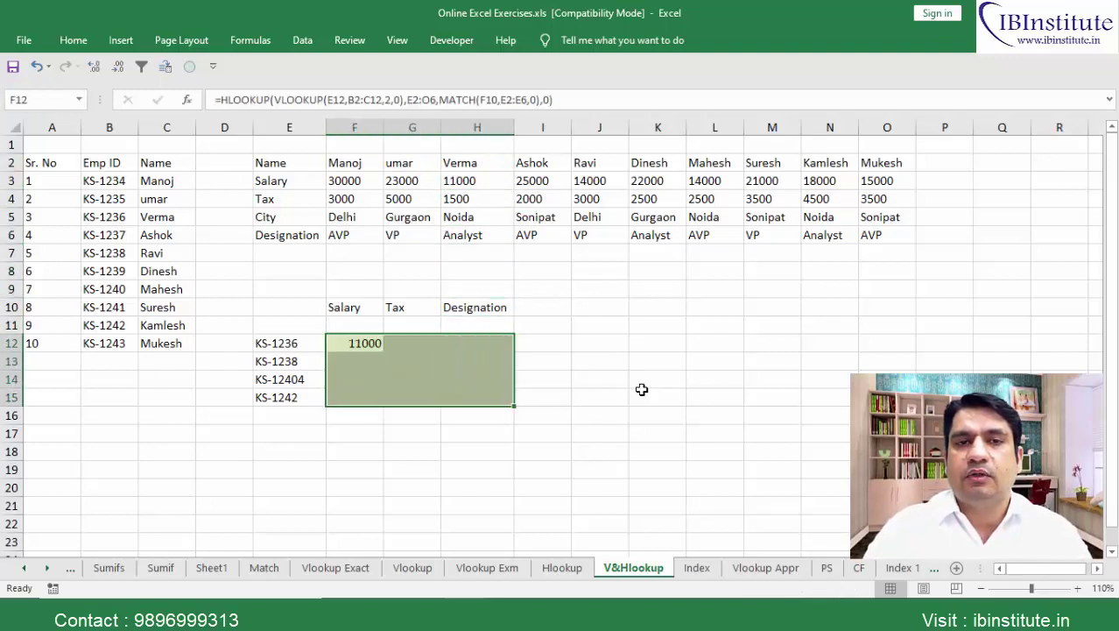
key(shift+BackSpace)
Step: Edit the formula in F12 and lock only the column of the VLOOKUP lookup value as $E12
key(F2)
key(Left)
key(Left)
key(Left)
key(Left)
key(Left)
key(Left)
key(Left)
key(Left)
key(Left)
key(Left)
key(Left)
key(Left)
key(Left)
key(Left)
key(Left)
key(Left)
key(Left)
key(Left)
key(Left)
key(Left)
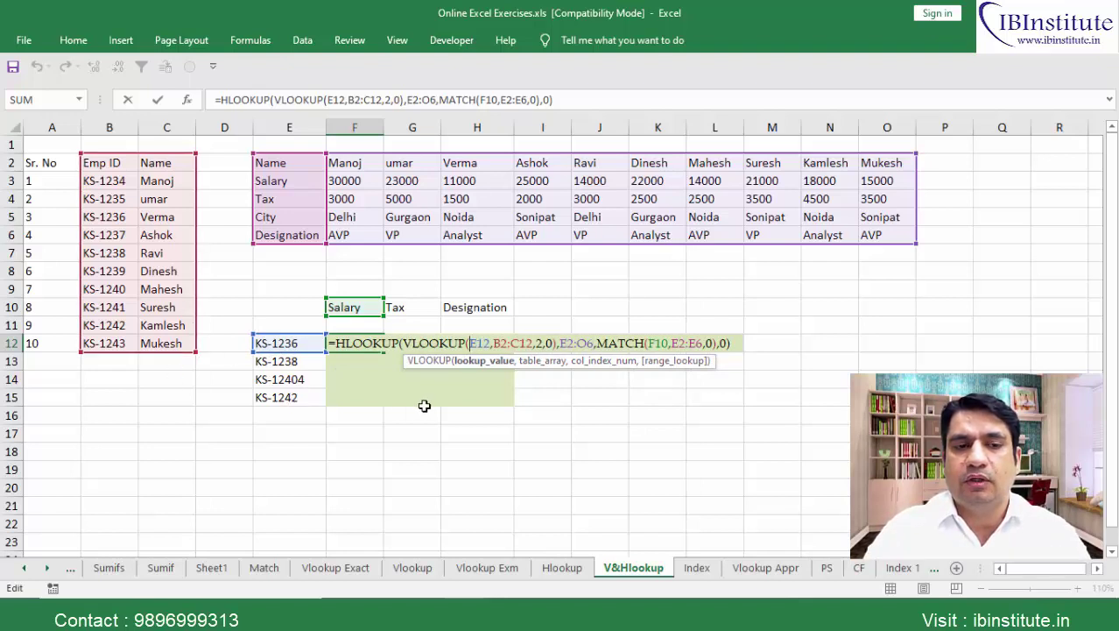
click(247, 350)
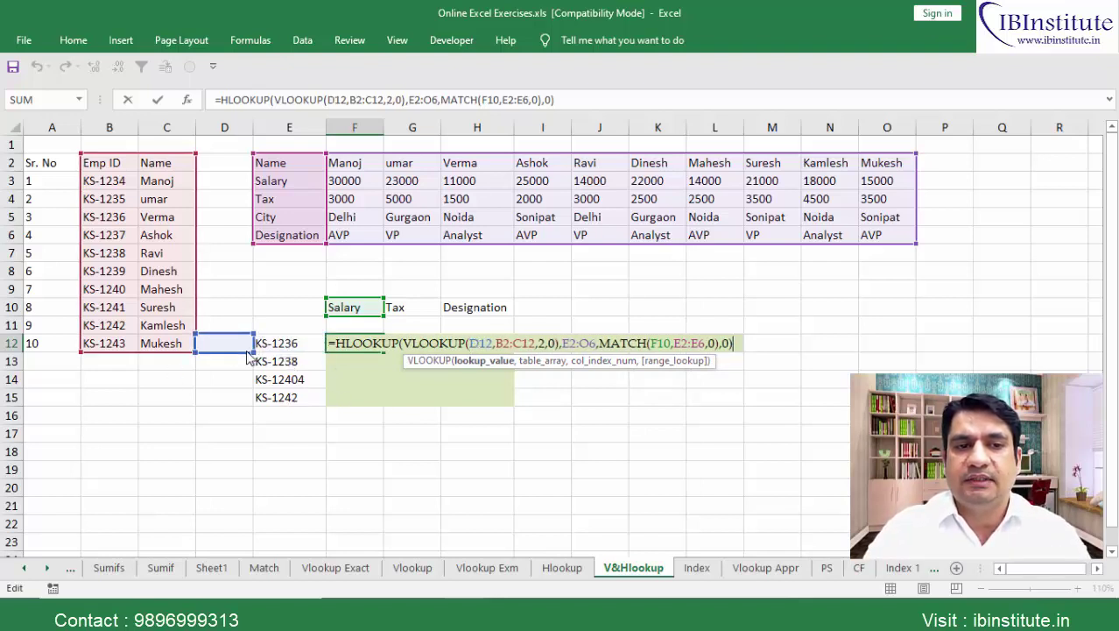
click(263, 348)
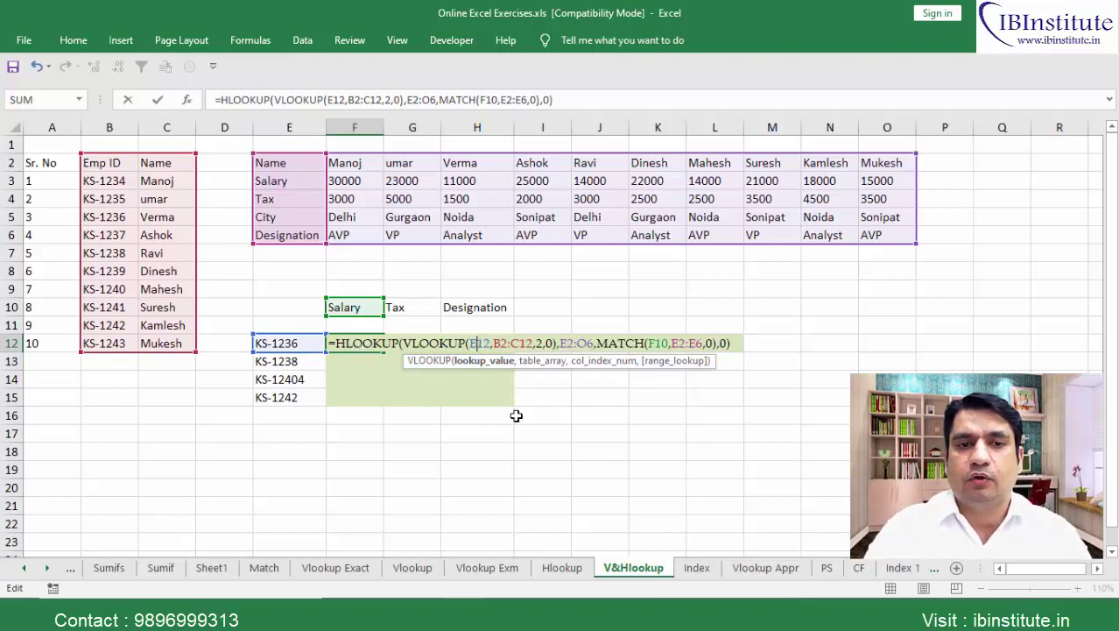
key(Left)
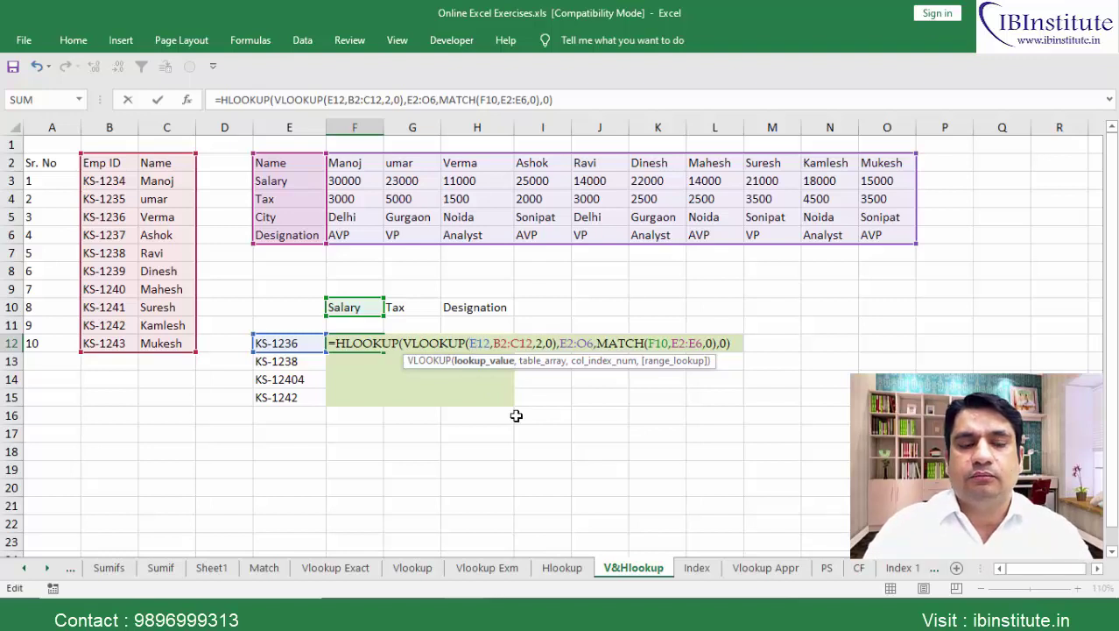
text($)
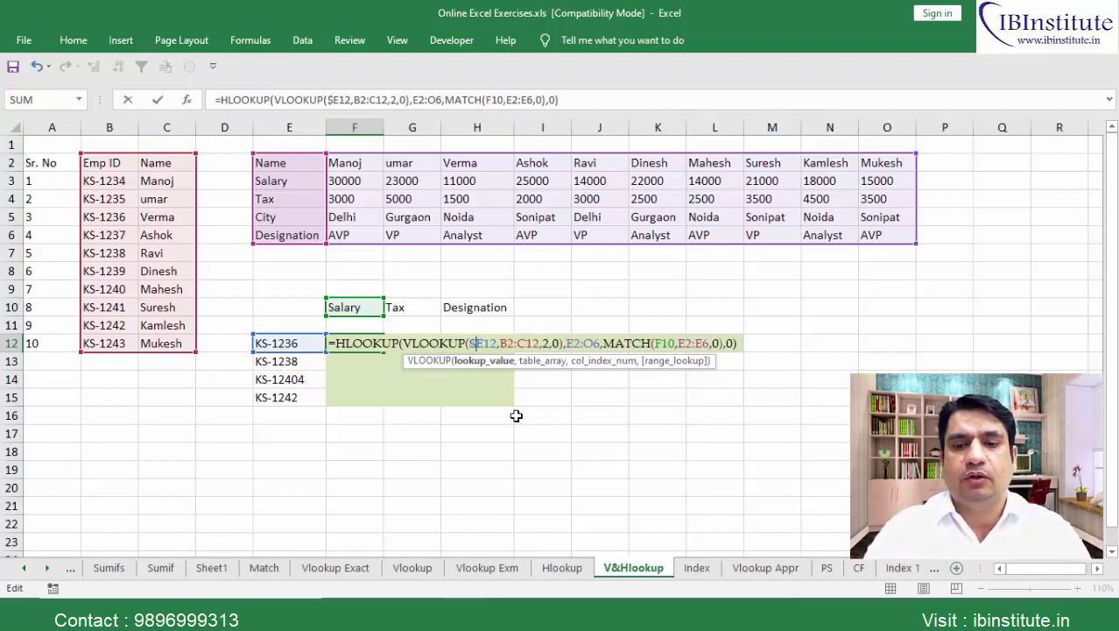
key(BackSpace)
key(F4)
key(F4)
key(F4)
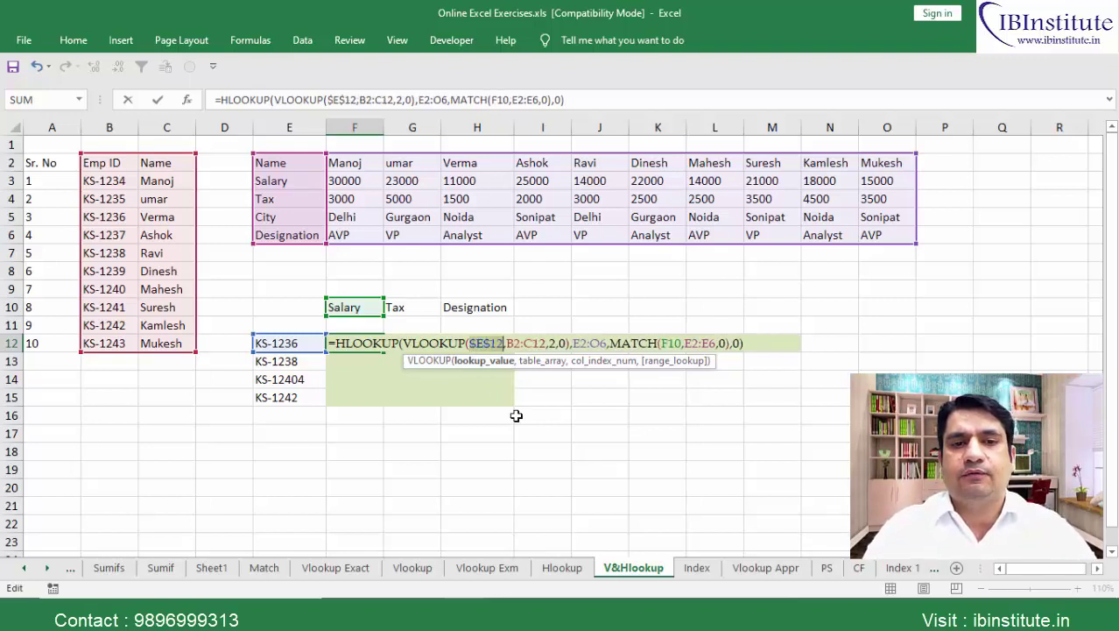
Step: Make the VLOOKUP table array absolute as $B$2:$C$12
key(Right)
key(Right)
key(Right)
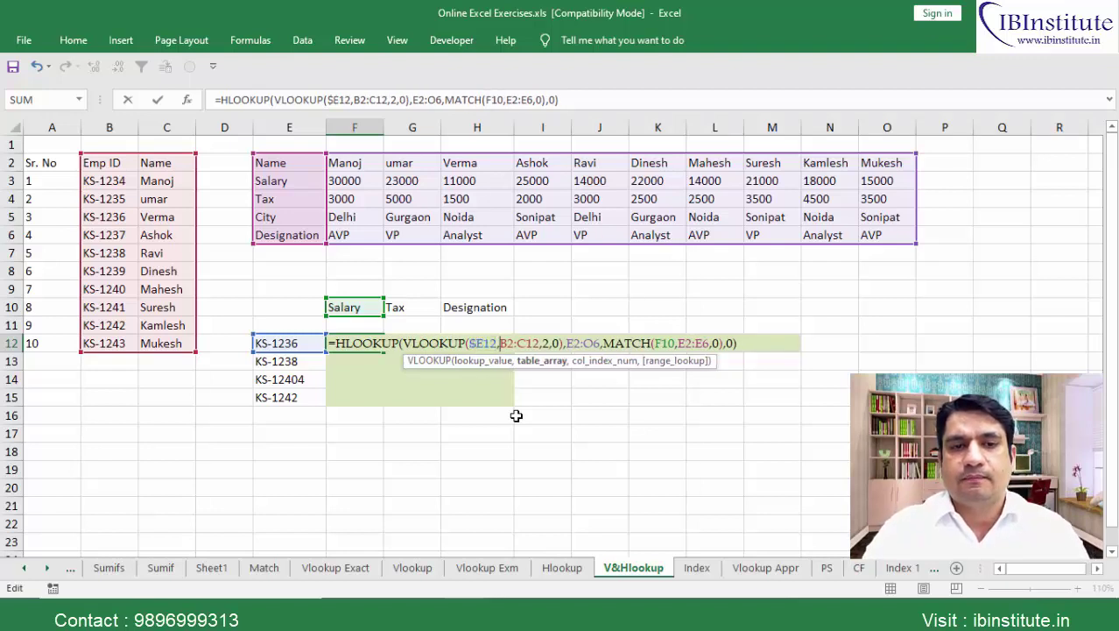
key(shift+Right)
key(shift+Right)
key(shift+Right)
key(shift+Right)
key(F4)
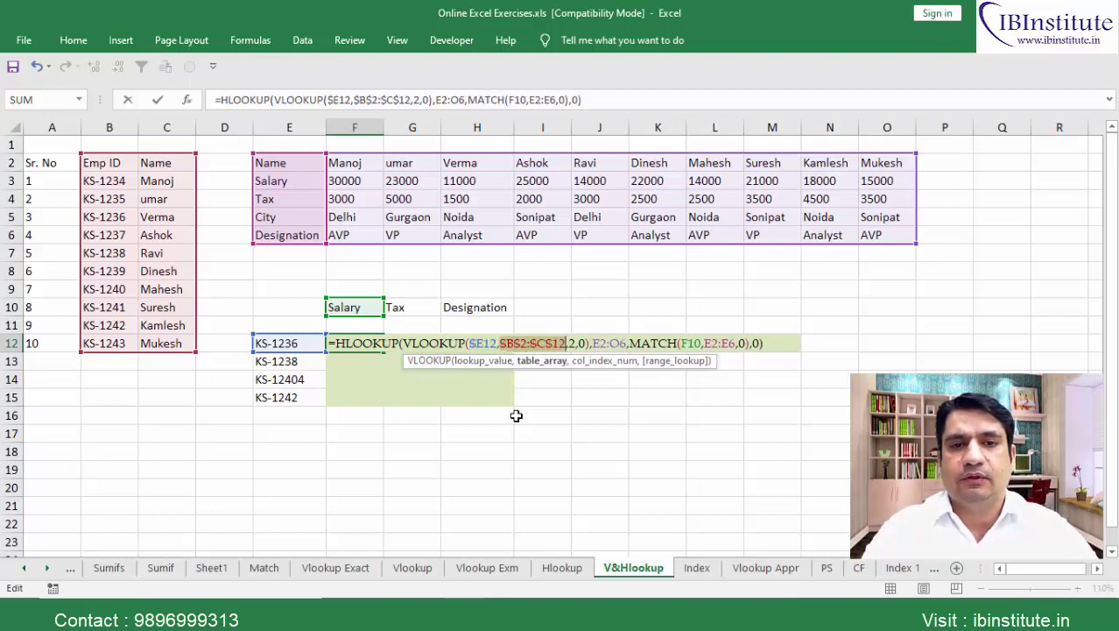
Step: Make the HLOOKUP table array absolute as $E$2:$O$6
key(Right)
key(Right)
key(Right)
key(Right)
key(Right)
key(Right)
key(Right)
key(shift+Right)
key(shift+Right)
key(shift+Right)
key(shift+Right)
key(shift+Right)
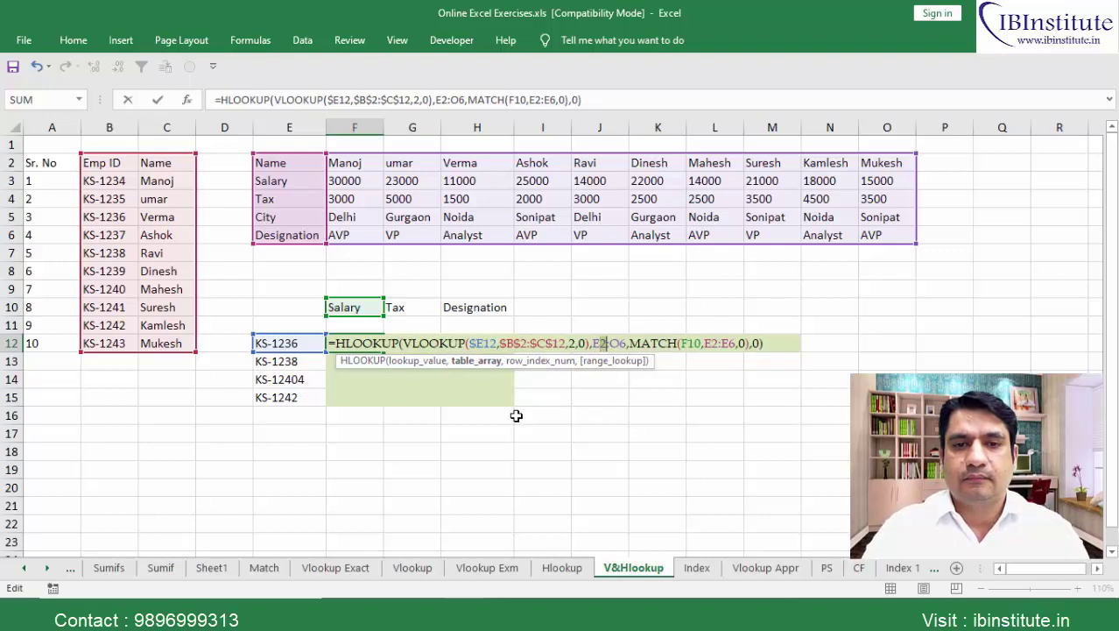
key(F4)
Step: Lock only the row of the MATCH lookup value as F$10
key(Right)
key(Right)
key(Right)
key(Right)
key(Right)
key(Right)
key(Right)
key(Right)
key(Right)
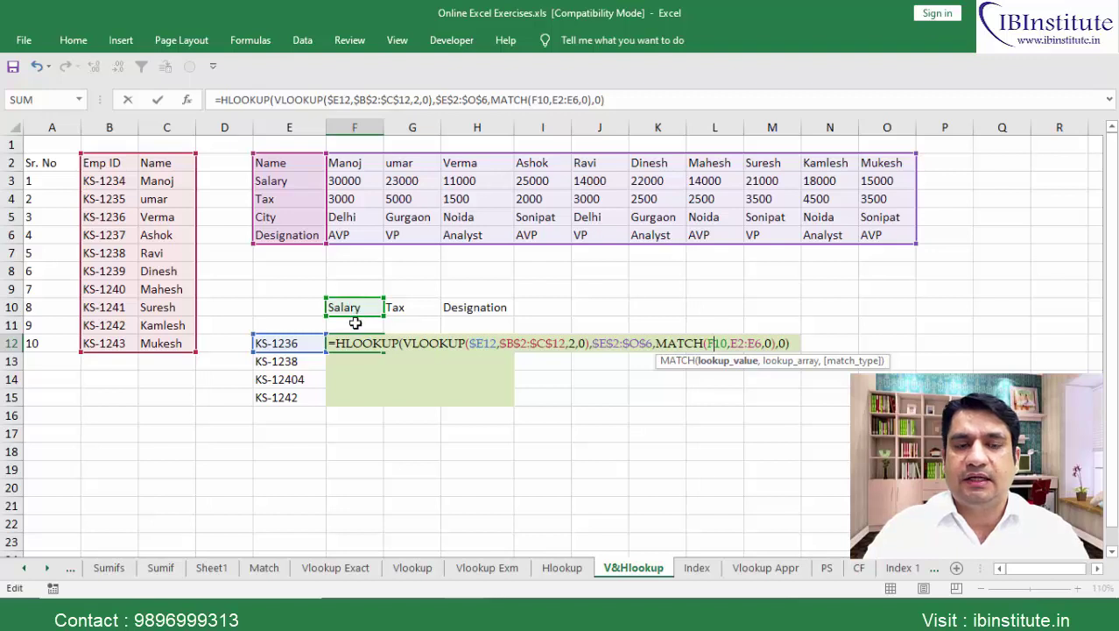
key(Left)
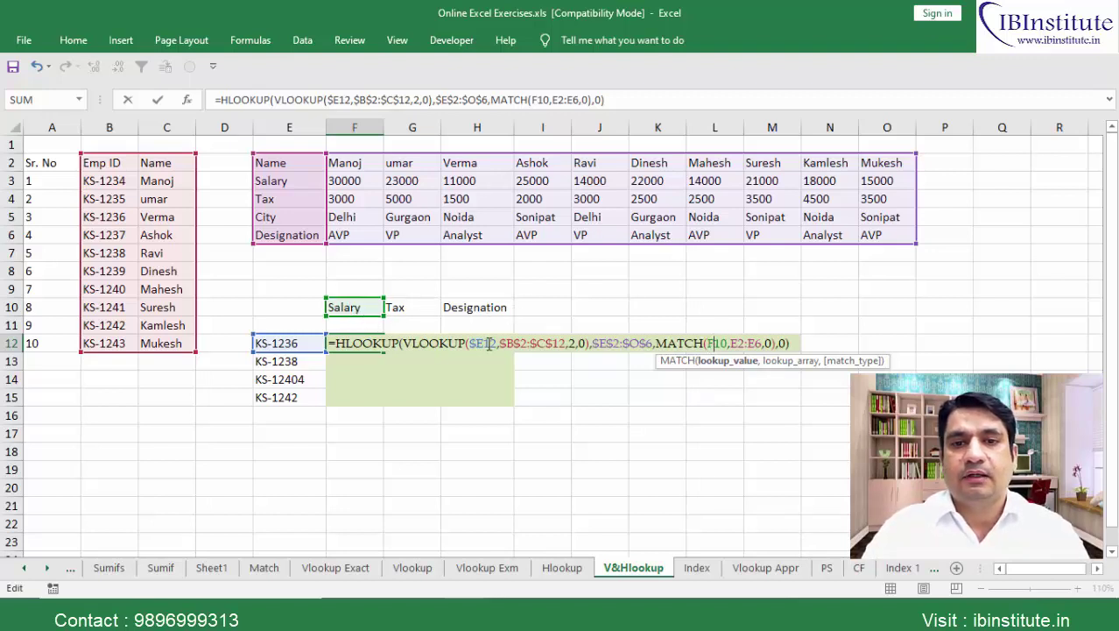
key(Right)
text($)
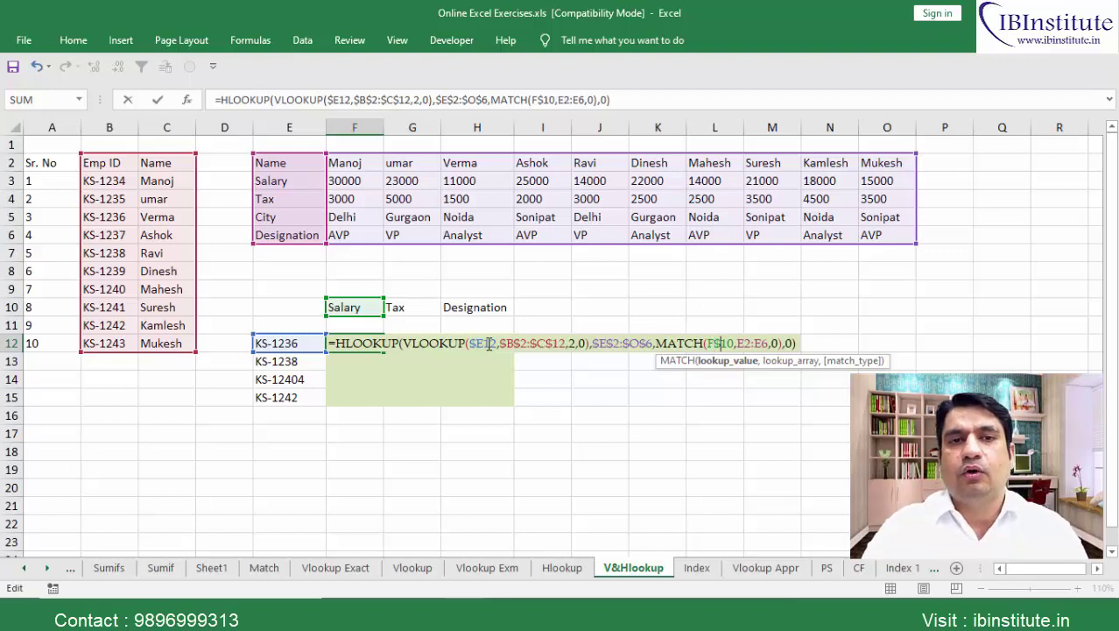
key(BackSpace)
text($)
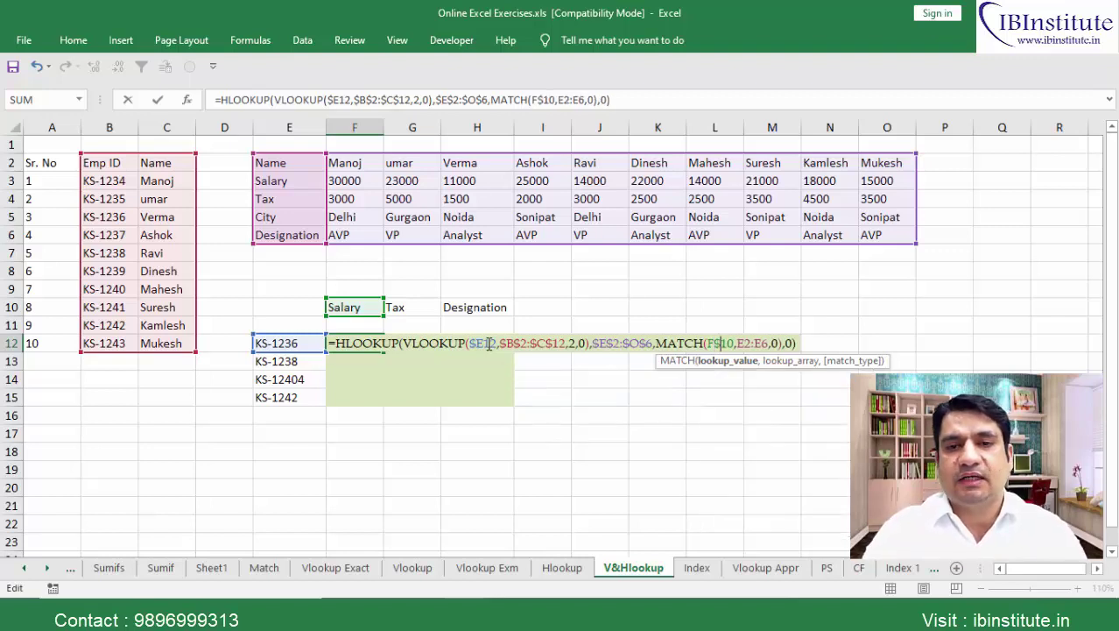
key(BackSpace)
text($)
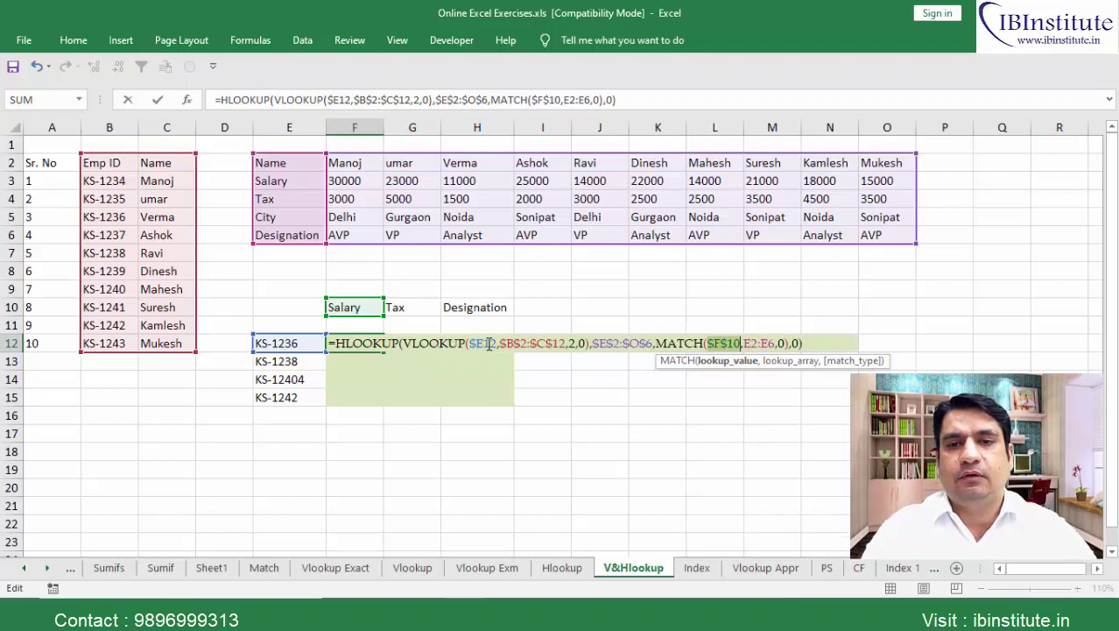
Step: Make the MATCH lookup array absolute as $E$2:$E$6 and enter the revised formula in F12
key(Right)
key(Right)
key(Right)
key(Right)
key(Right)
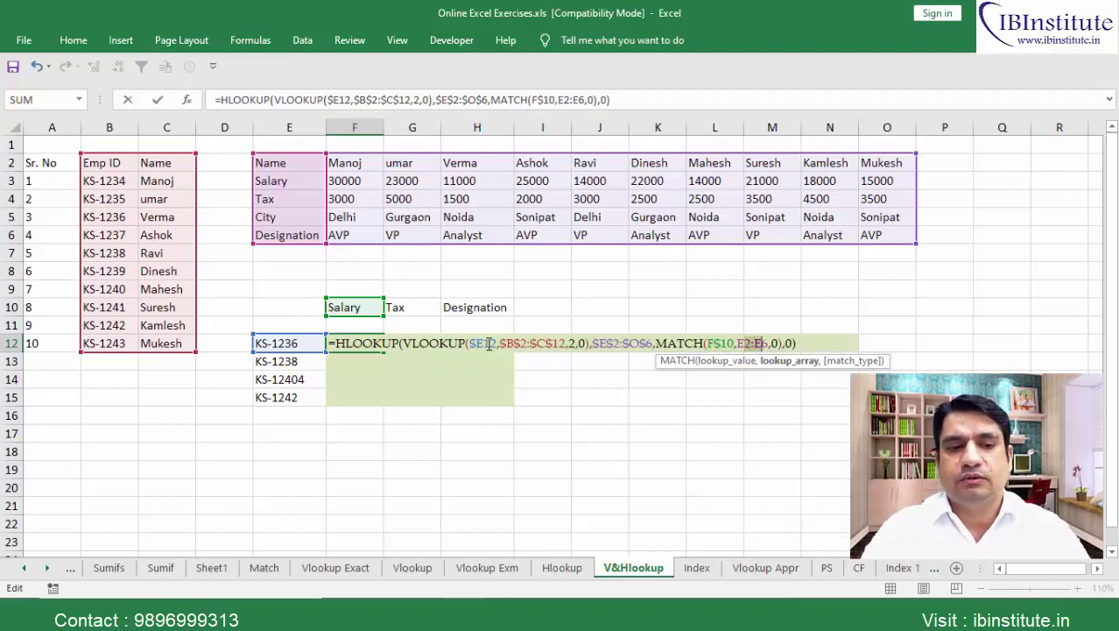
key(F4)
key(Return)
Step: Fill the F12 formula down the Salary column through F15
key(Up)
key(shift+Down)
key(shift+Down)
key(shift+Down)
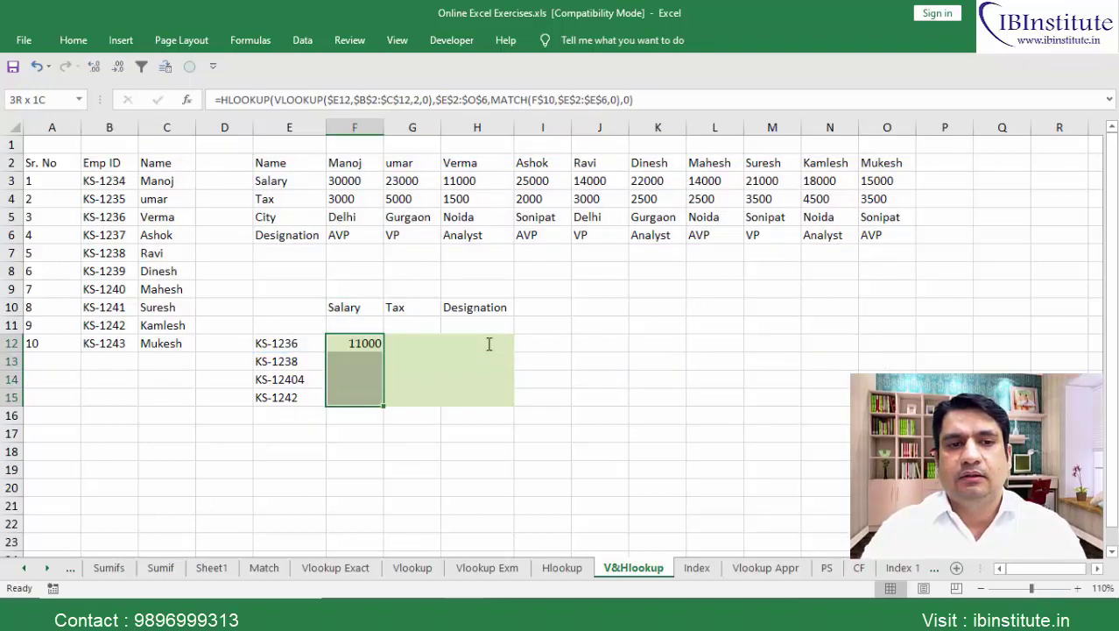
key(ctrl+d)
Step: Fill the F12:F15 lookup formulas across the Tax and Designation columns through H15, and select the KS-12404 results in F14:H14
key(shift+Right)
key(shift+Right)
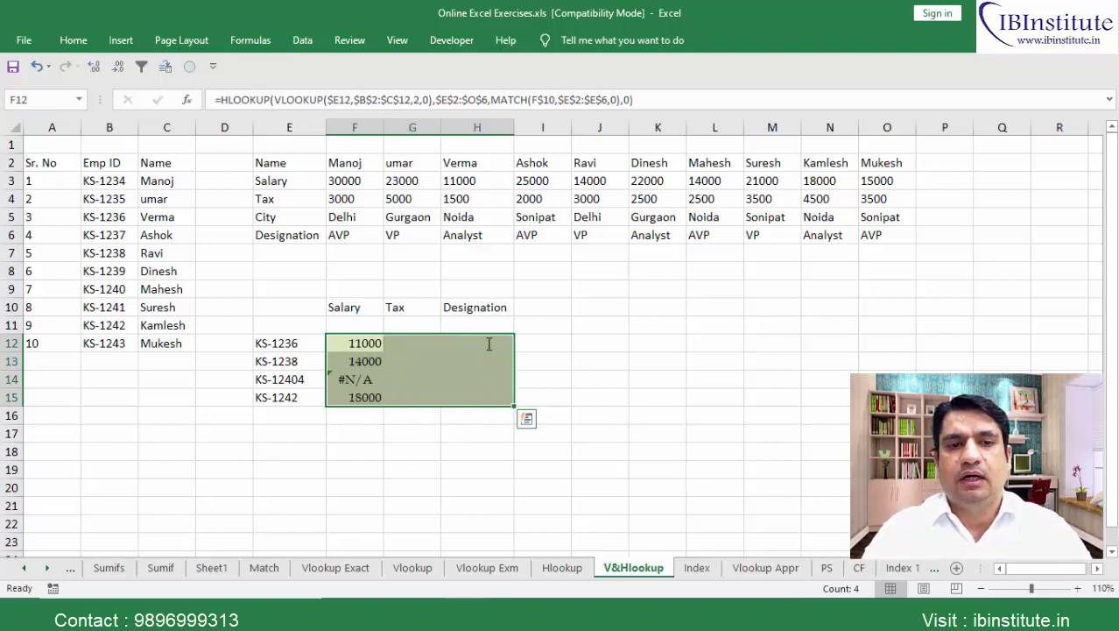
key(ctrl+r)
key(Down)
key(Down)
key(shift+Right)
key(shift+Right)
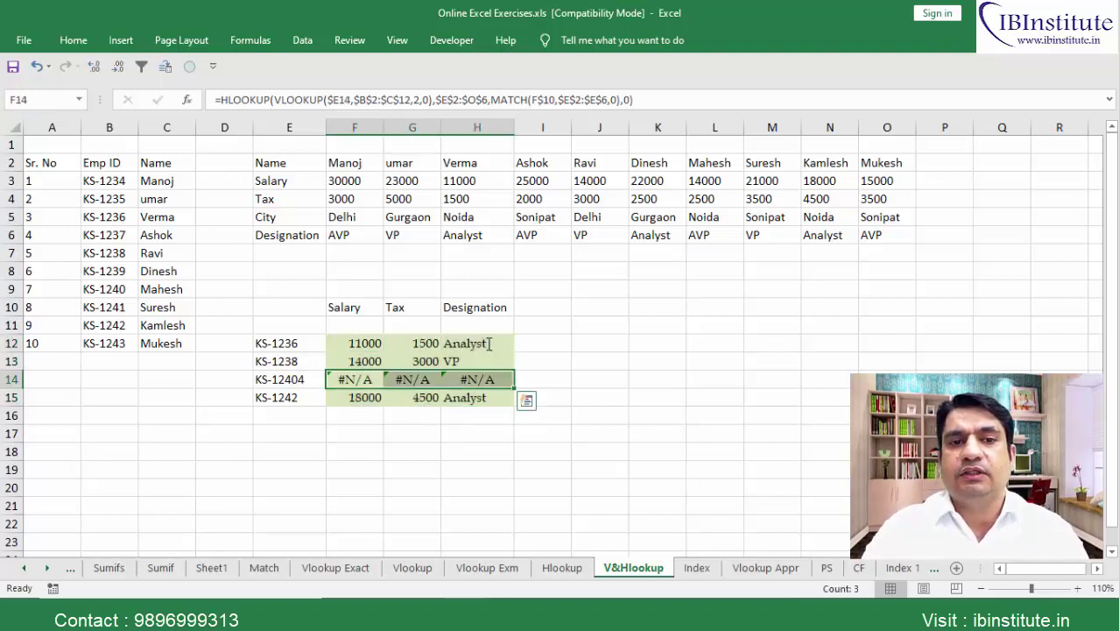
Step: Wrap the F12 lookup formula in IFERROR with an empty string "" as the value if error
key(Up)
key(Up)
key(F2)
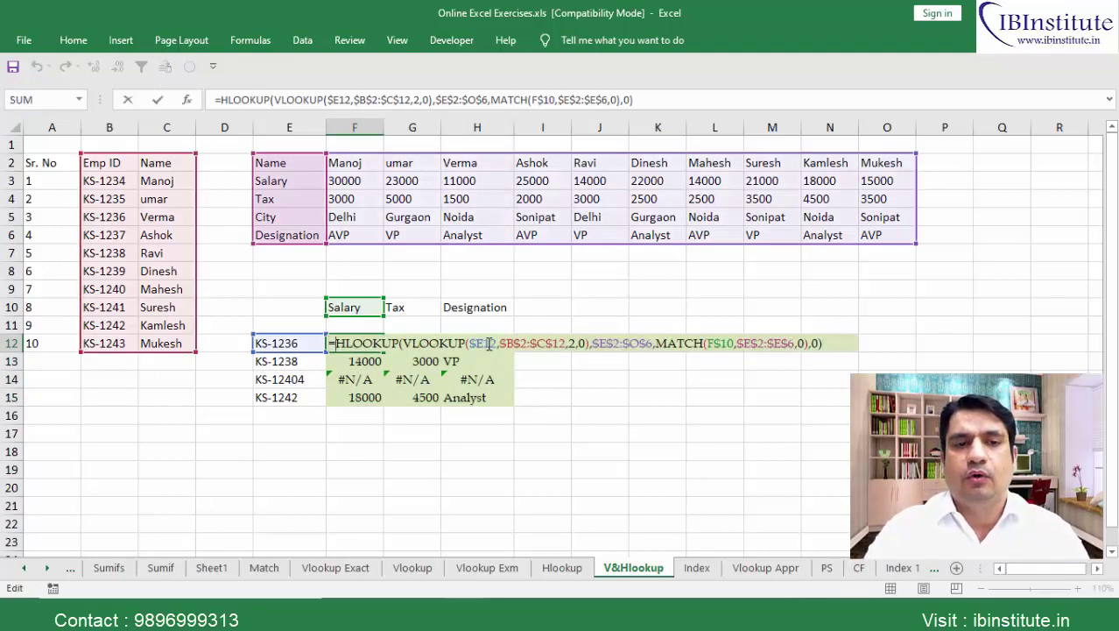
text(IFERROR()
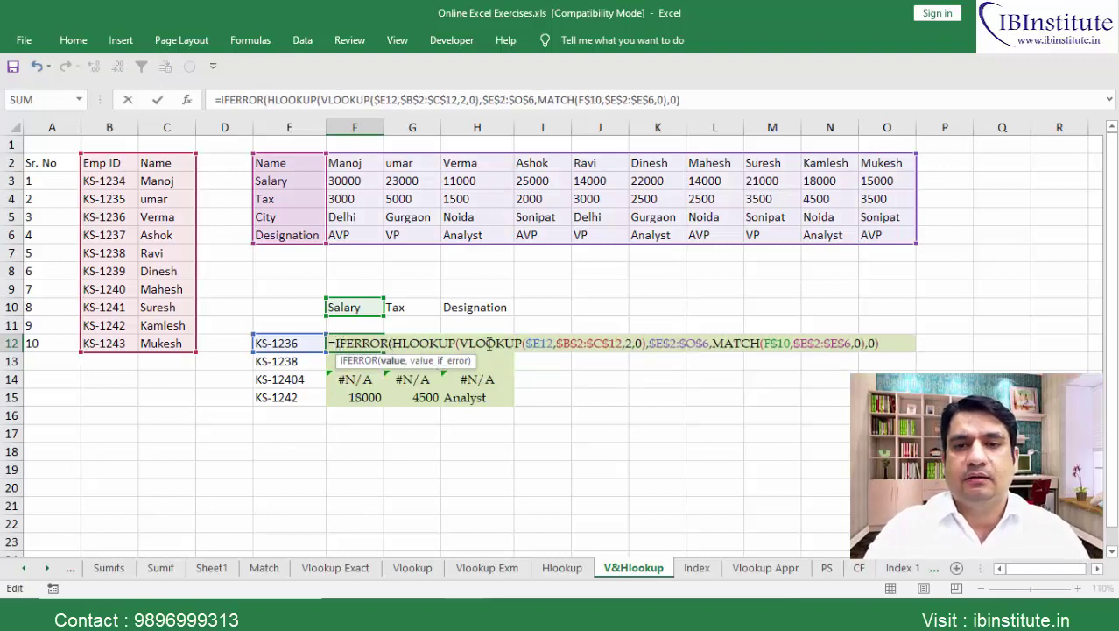
text(,"")
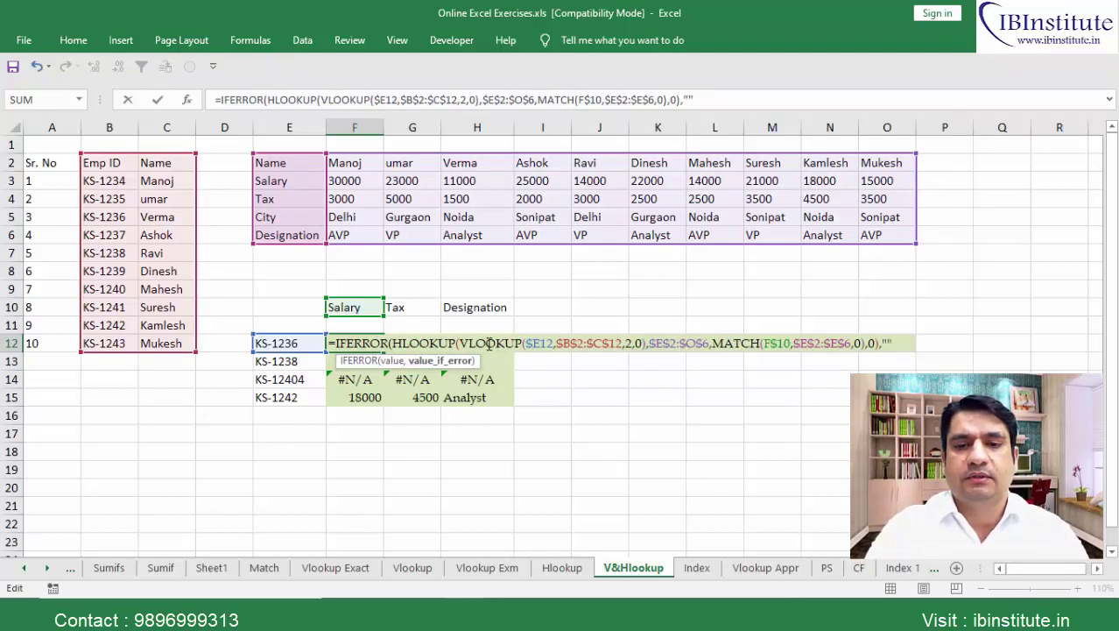
text())
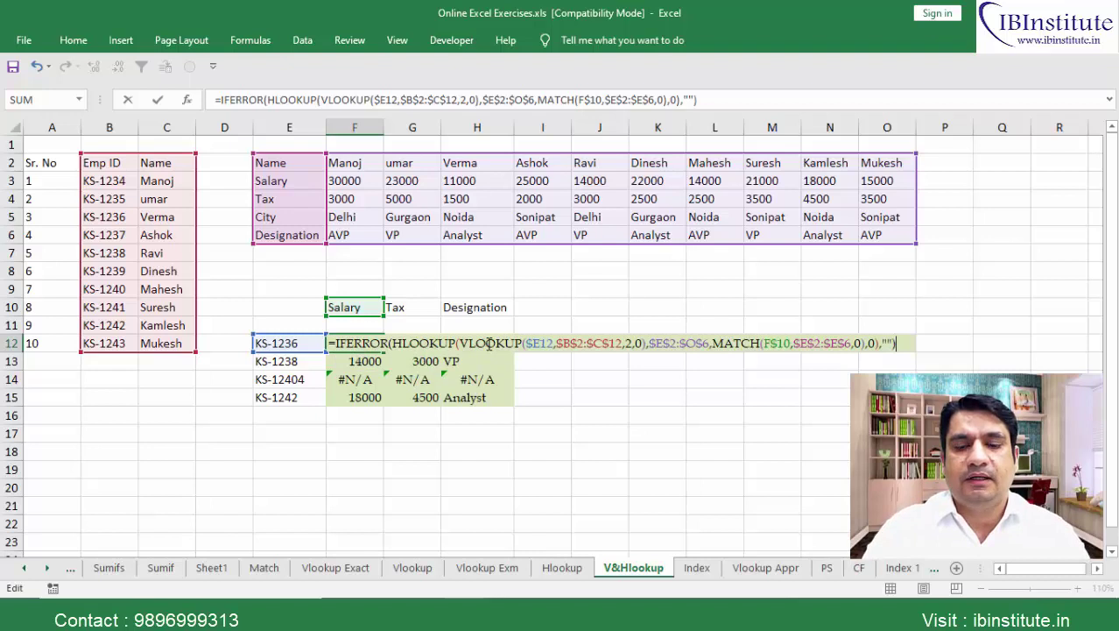
key(Return)
Step: Fill the IFERROR formula from F12 down to row 15 and across the Tax and Designation columns through H15
key(Up)
key(ctrl+shift+Down)
key(ctrl+d)
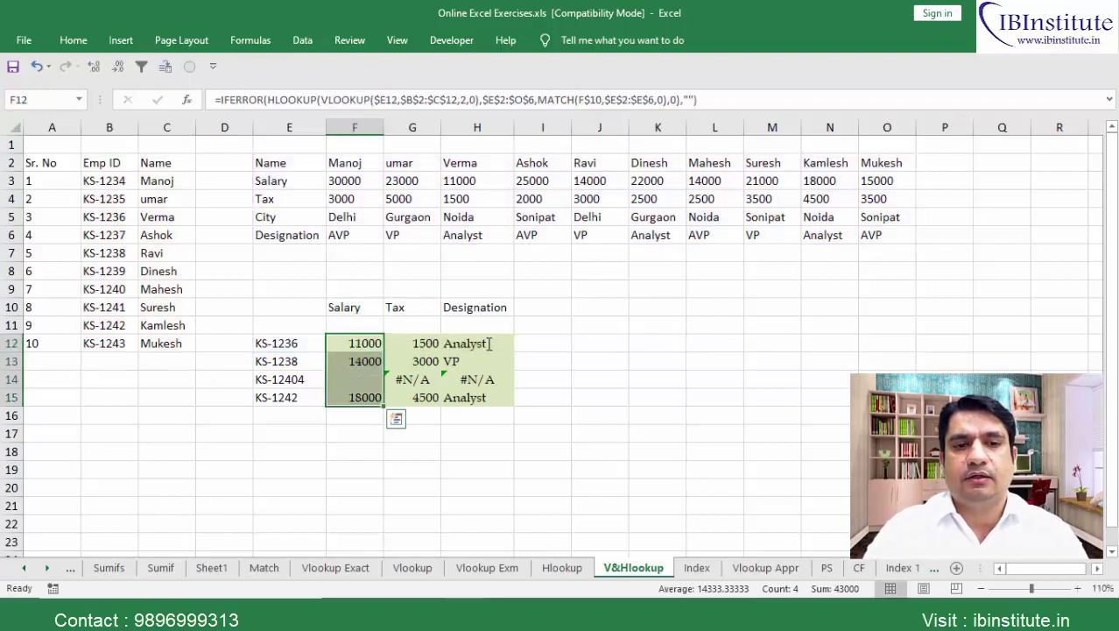
key(shift+Right)
key(shift+Right)
key(ctrl+r)
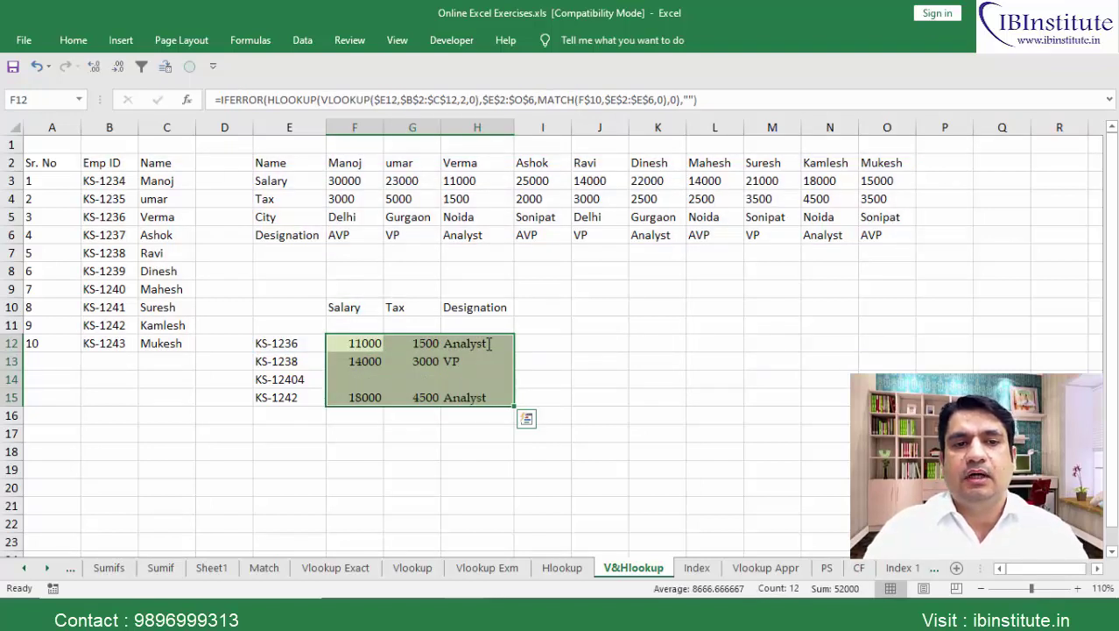
key(shift+BackSpace)
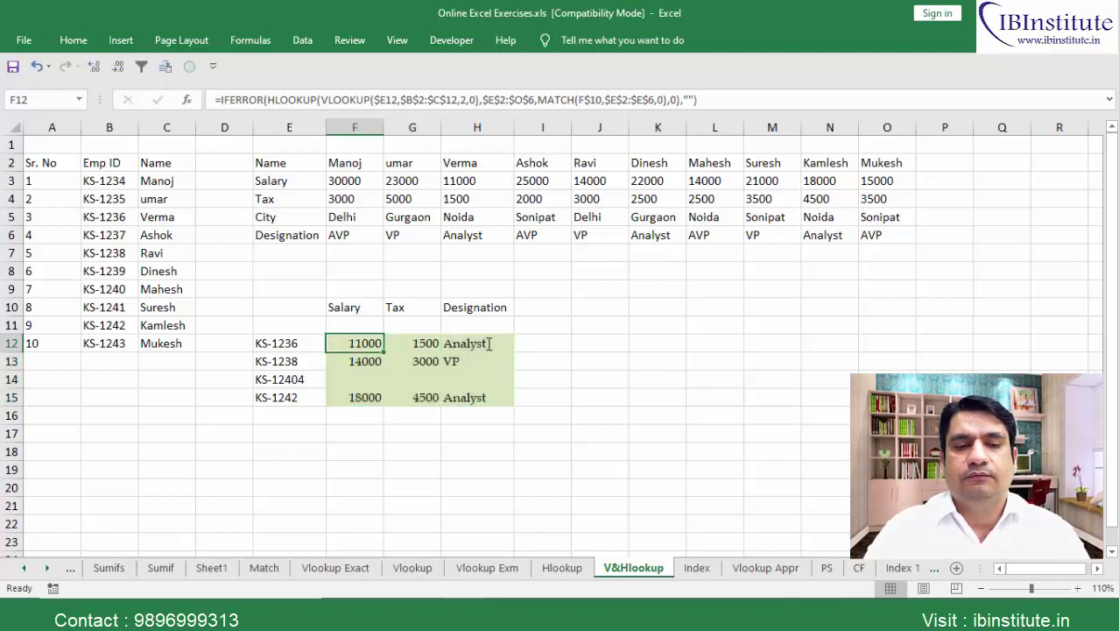